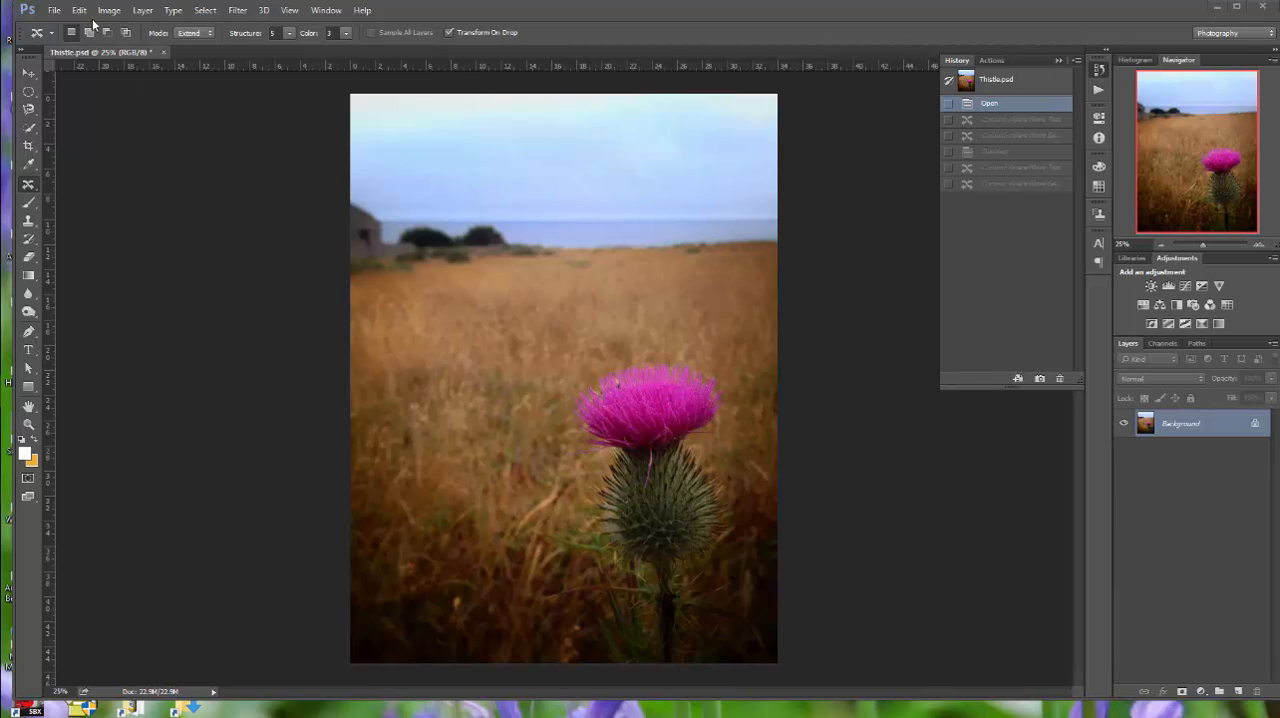
Open Ducks_Start.jpg from the Lesson 05 folder by browsing in Bridge
left_click(55, 11)
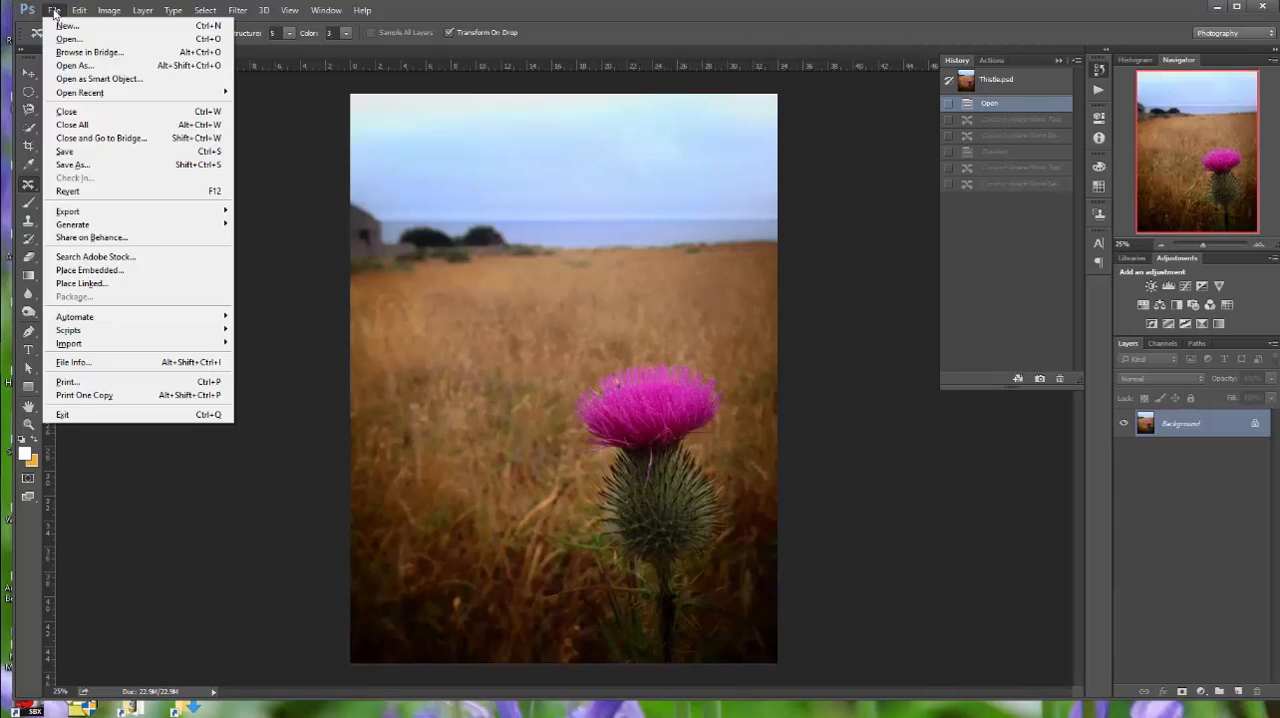
left_click(76, 53)
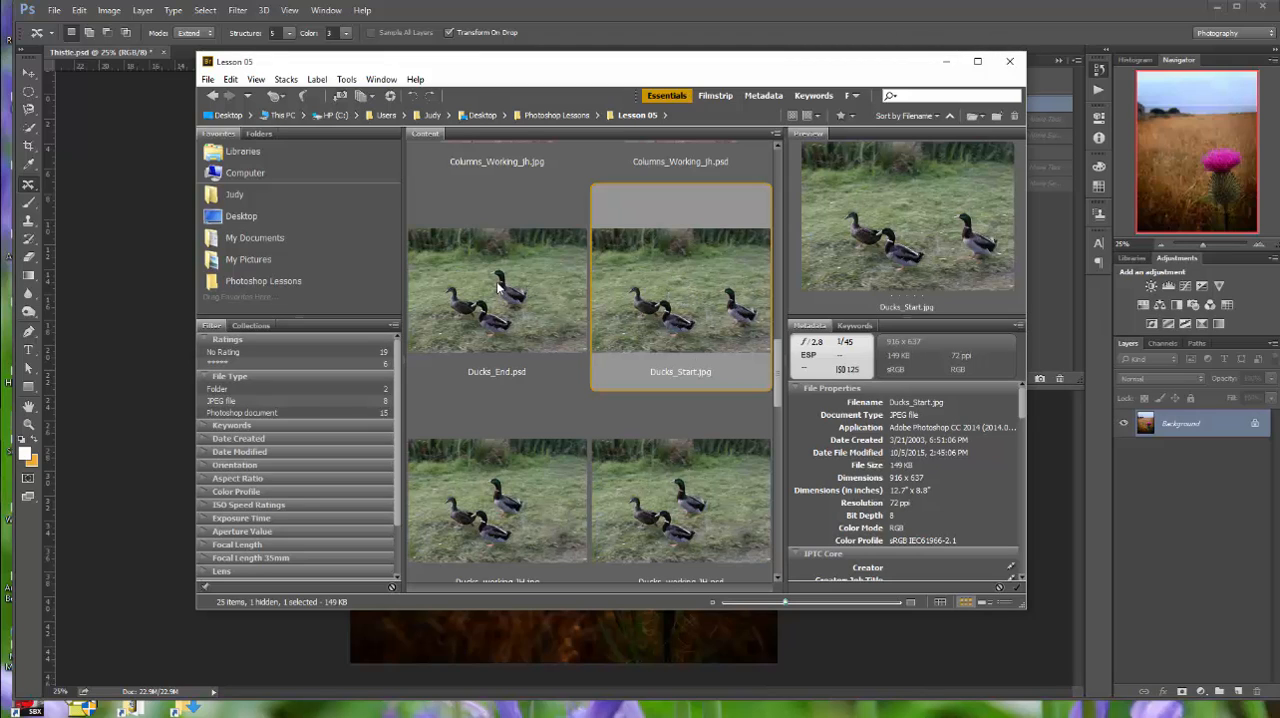
double_click(716, 308)
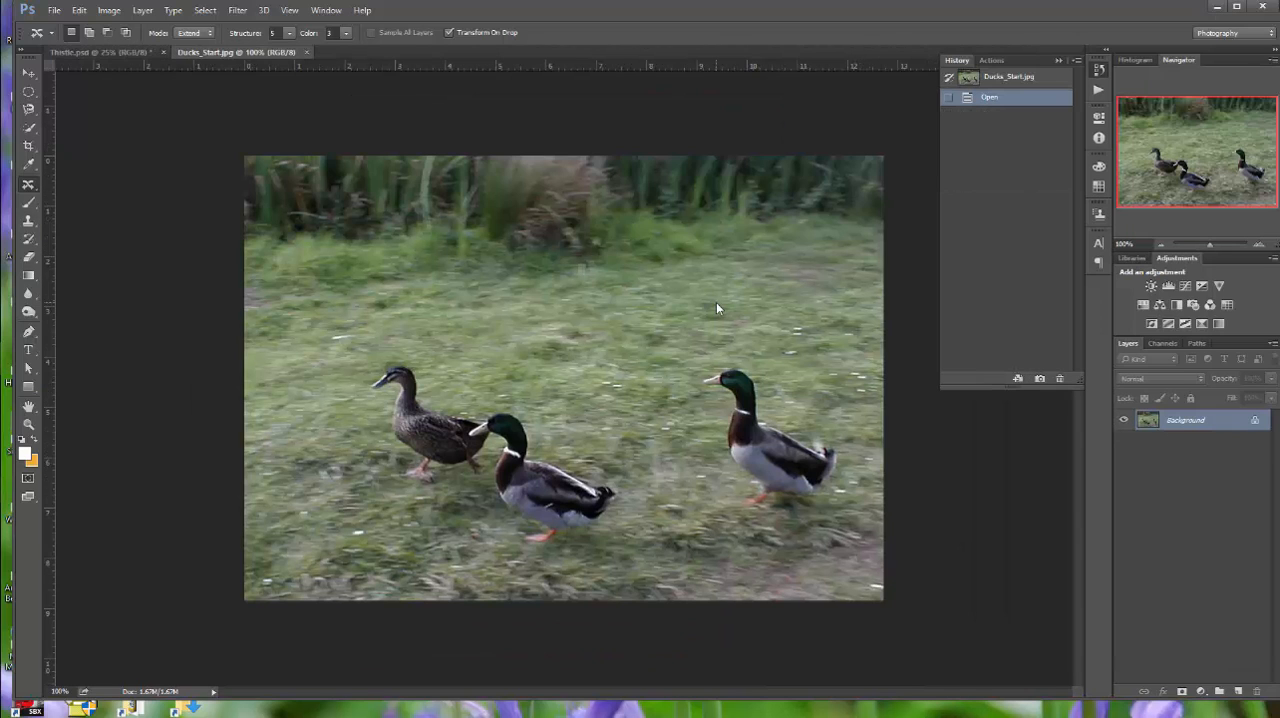
Set up the Content-Aware Move Tool with Move mode and a Structure value of 3
left_click(30, 184)
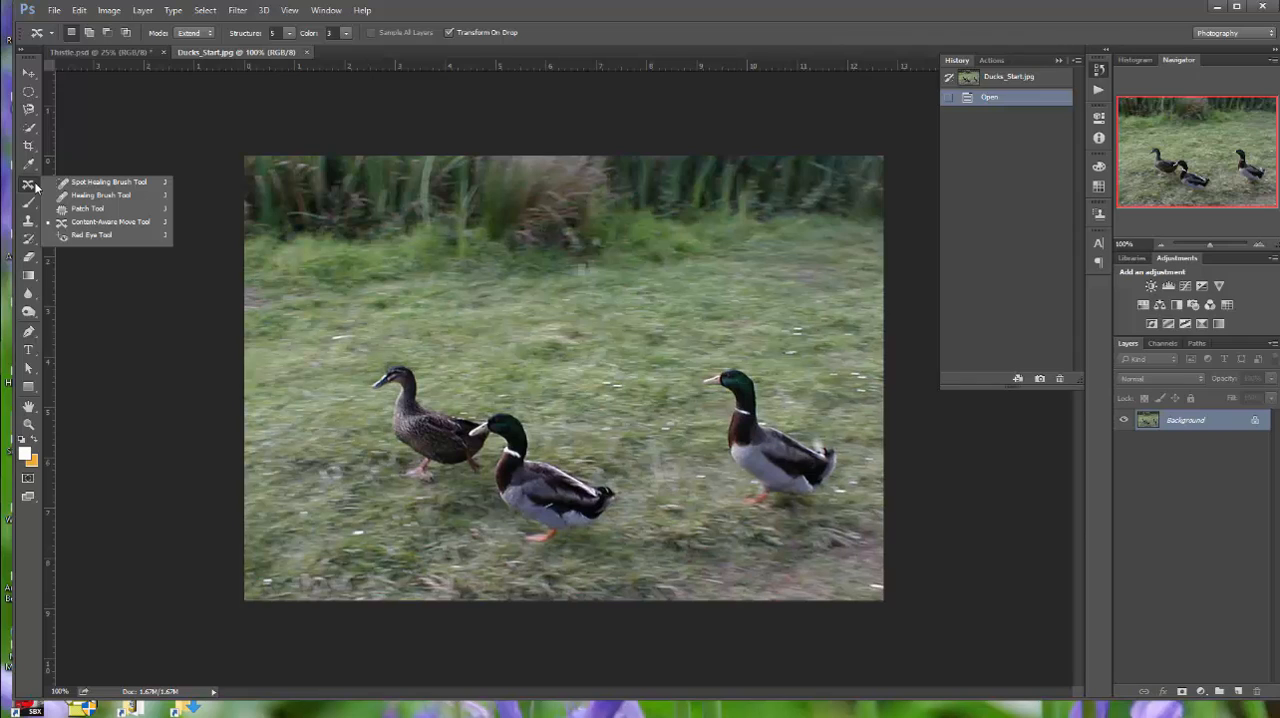
left_click(31, 187)
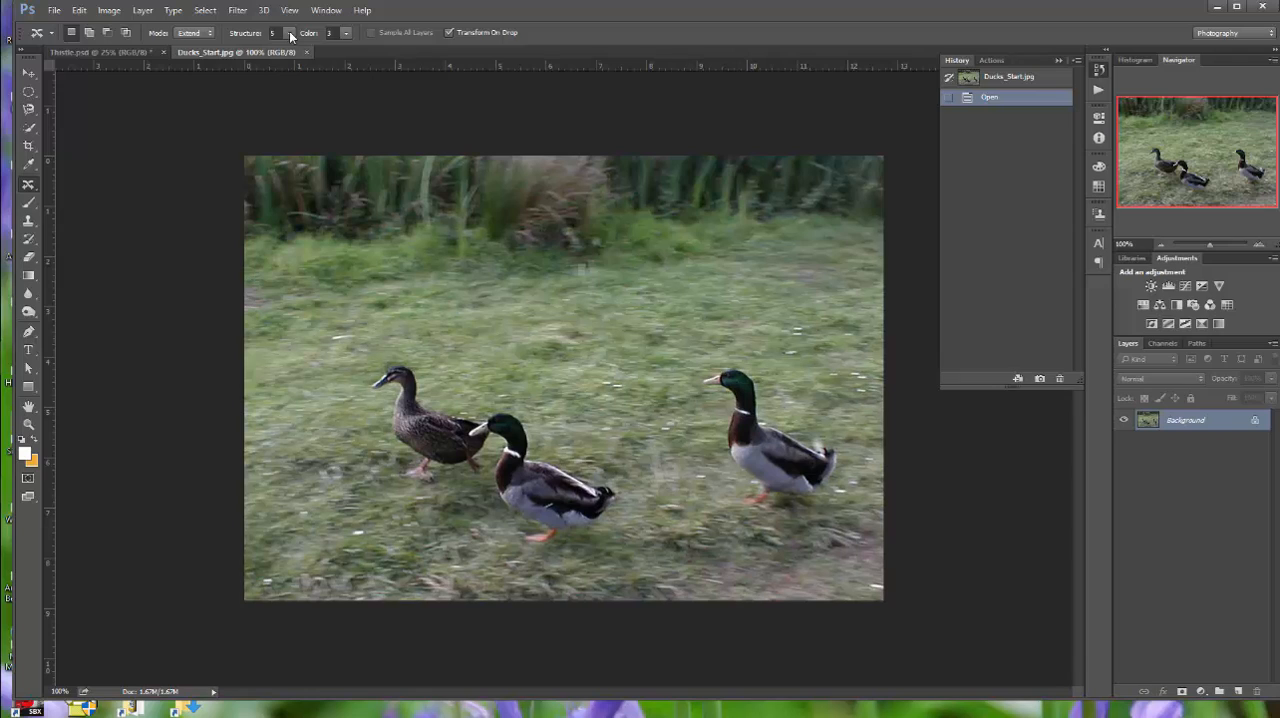
left_click(210, 36)
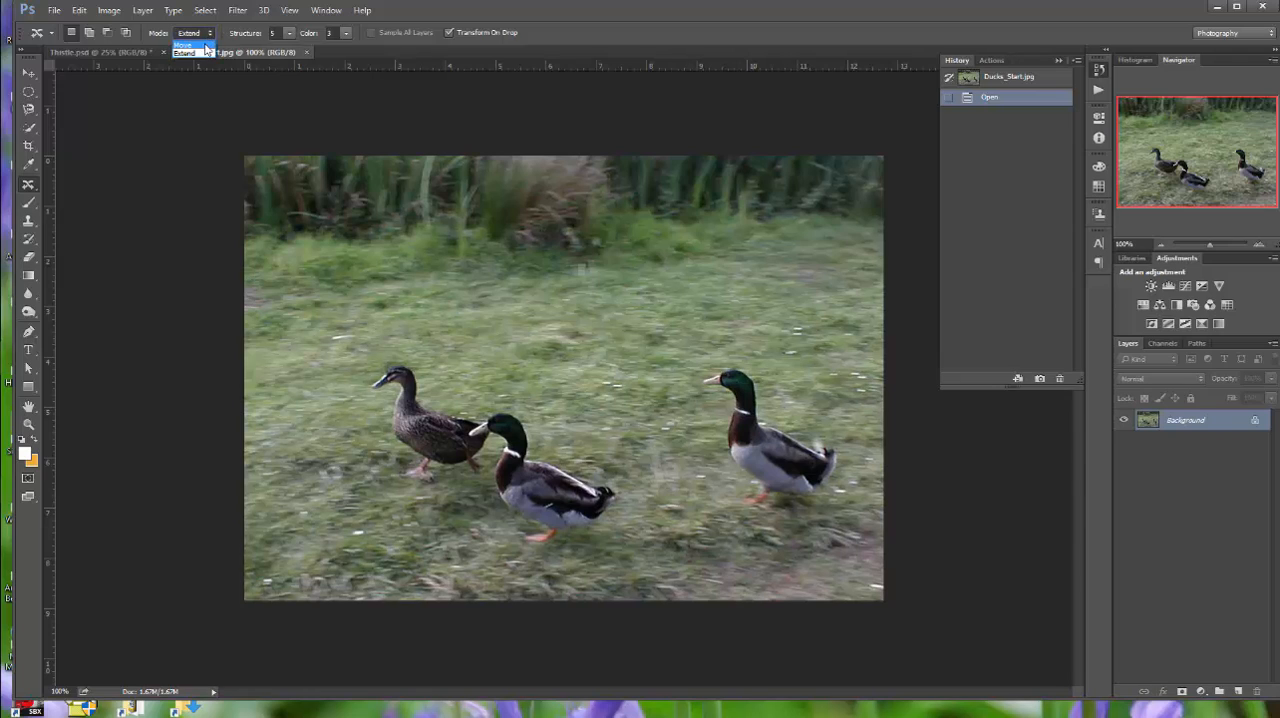
left_click(206, 37)
left_click(207, 36)
left_click(186, 44)
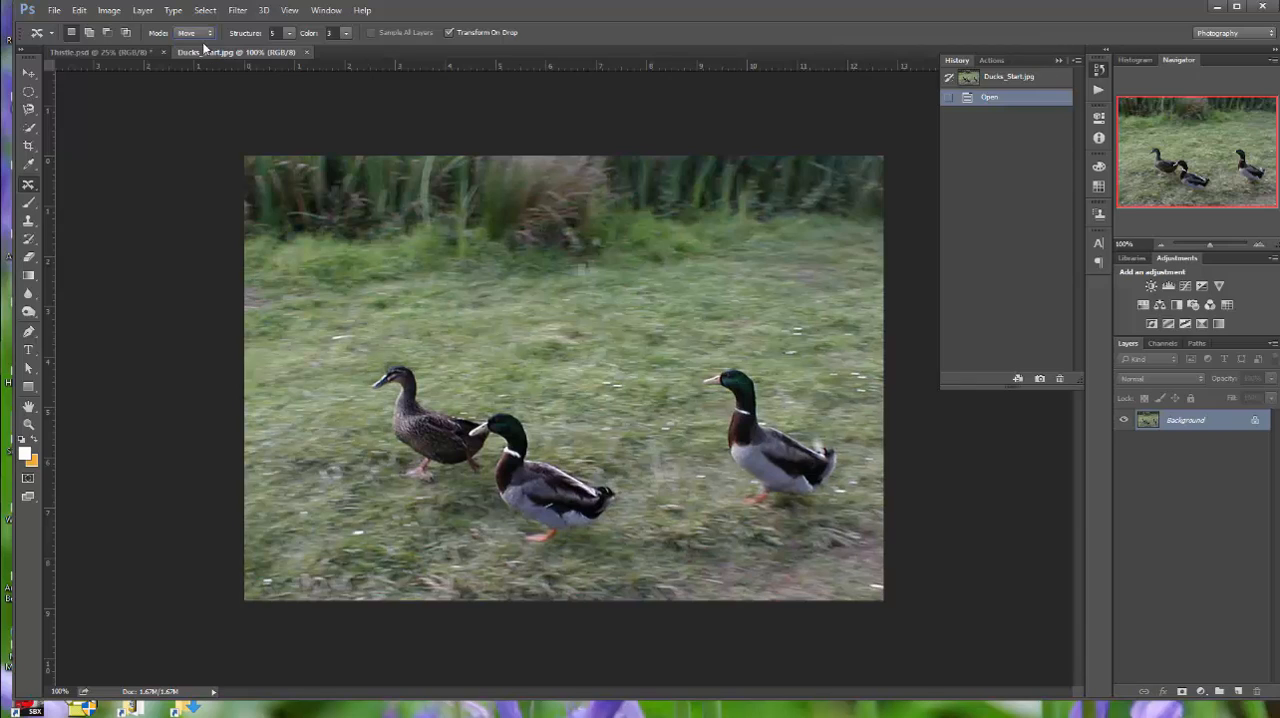
left_click(292, 35)
Outline the rightmost duck loosely and move it up and left, just behind the other two ducks
mouse_move(790, 418)
left_mouse_down()
mouse_move(849, 447)
mouse_move(849, 470)
mouse_move(827, 509)
mouse_move(762, 534)
mouse_move(730, 514)
mouse_move(706, 440)
mouse_move(711, 409)
mouse_move(686, 380)
mouse_move(728, 356)
left_mouse_up()
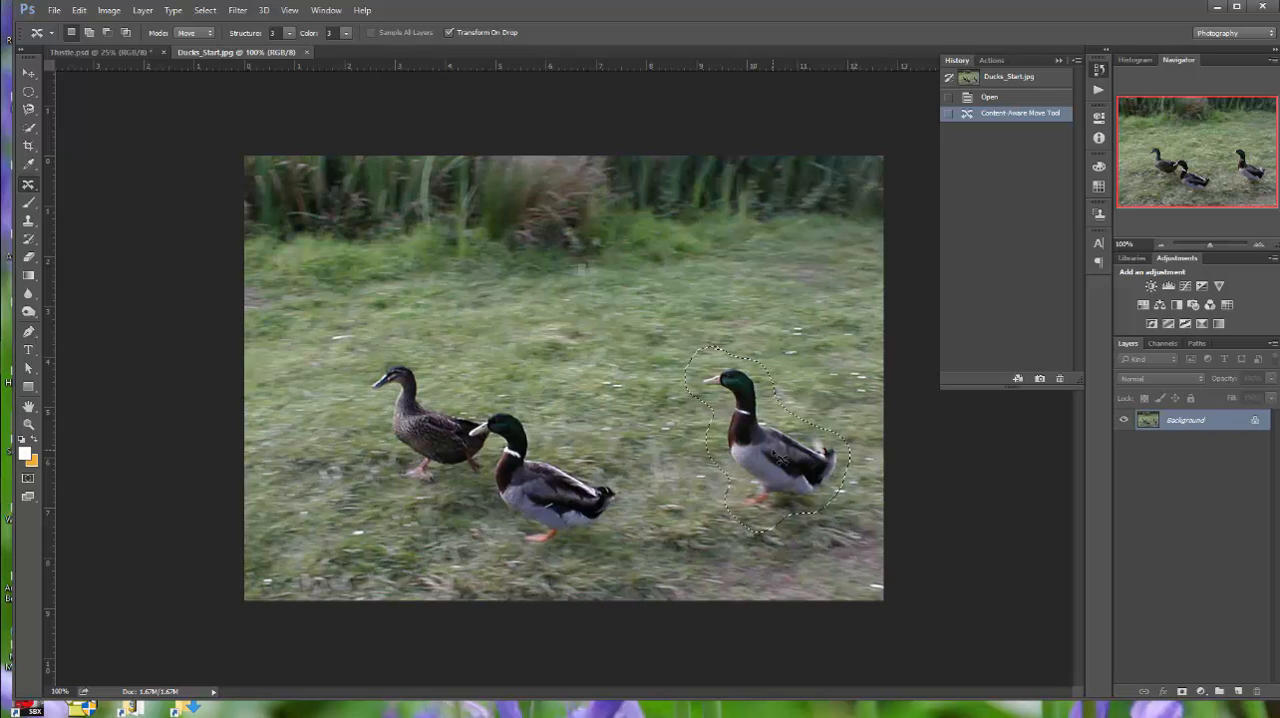
mouse_move(778, 458)
left_mouse_down()
mouse_move(762, 438)
mouse_move(597, 383)
left_mouse_up()
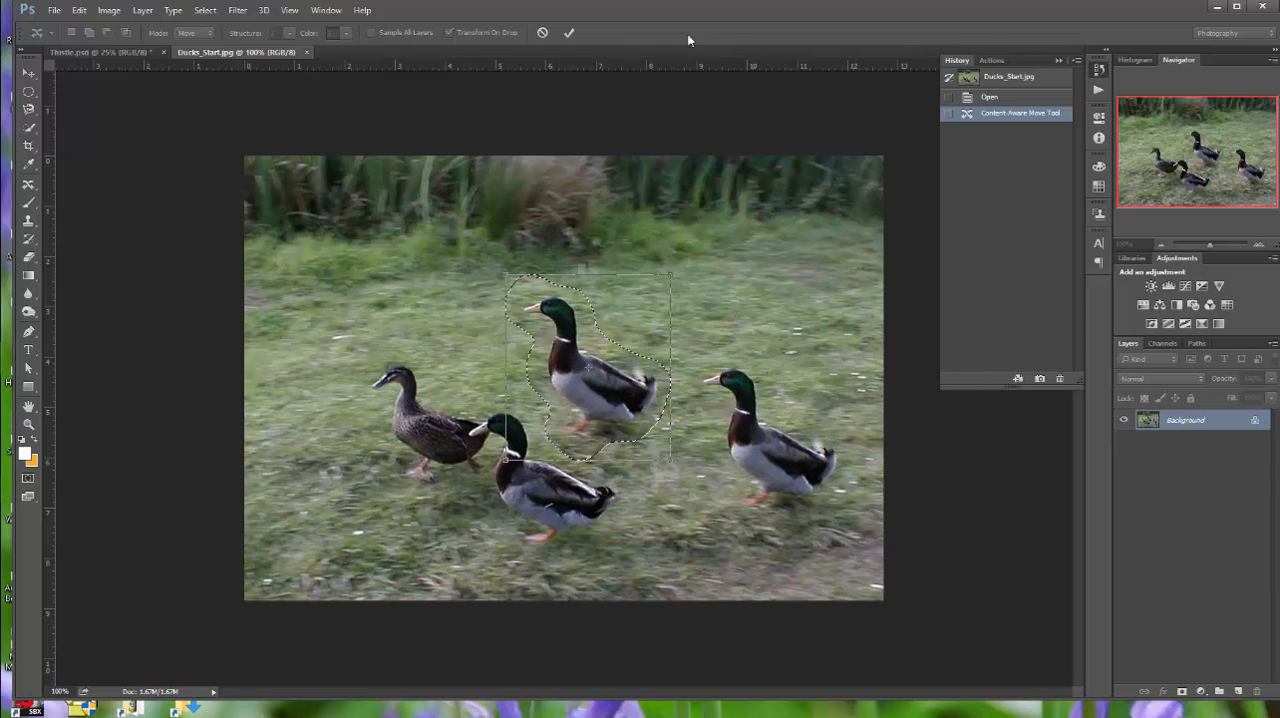
left_click(570, 34)
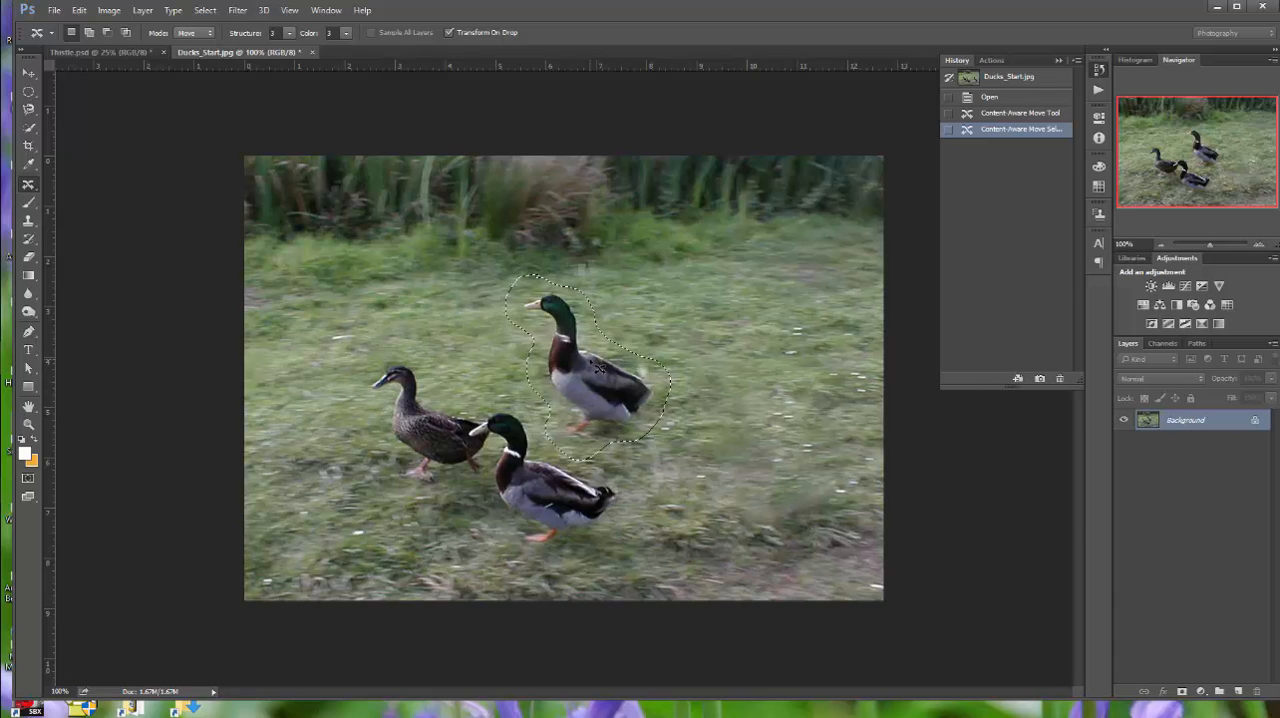
Refine the moved duck's blending with Structure 5 and Color 1, and clear the selection
left_click(289, 32)
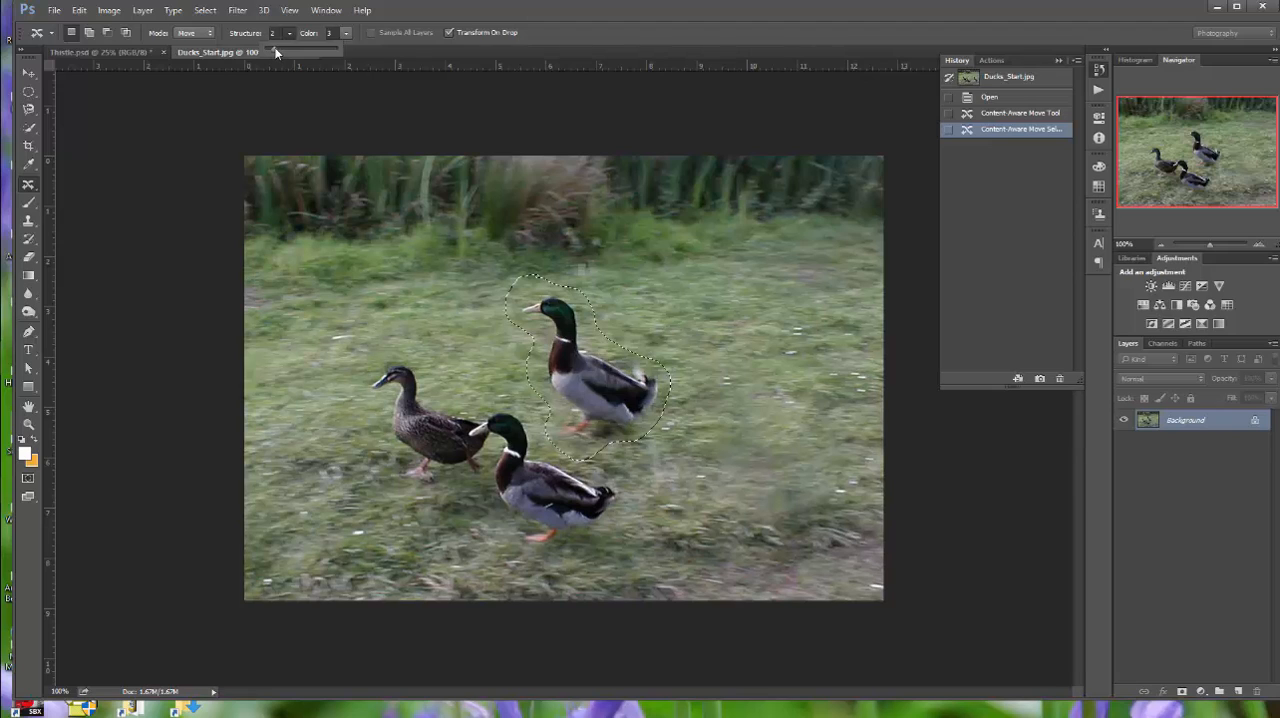
left_click_drag(275, 48, 266, 48)
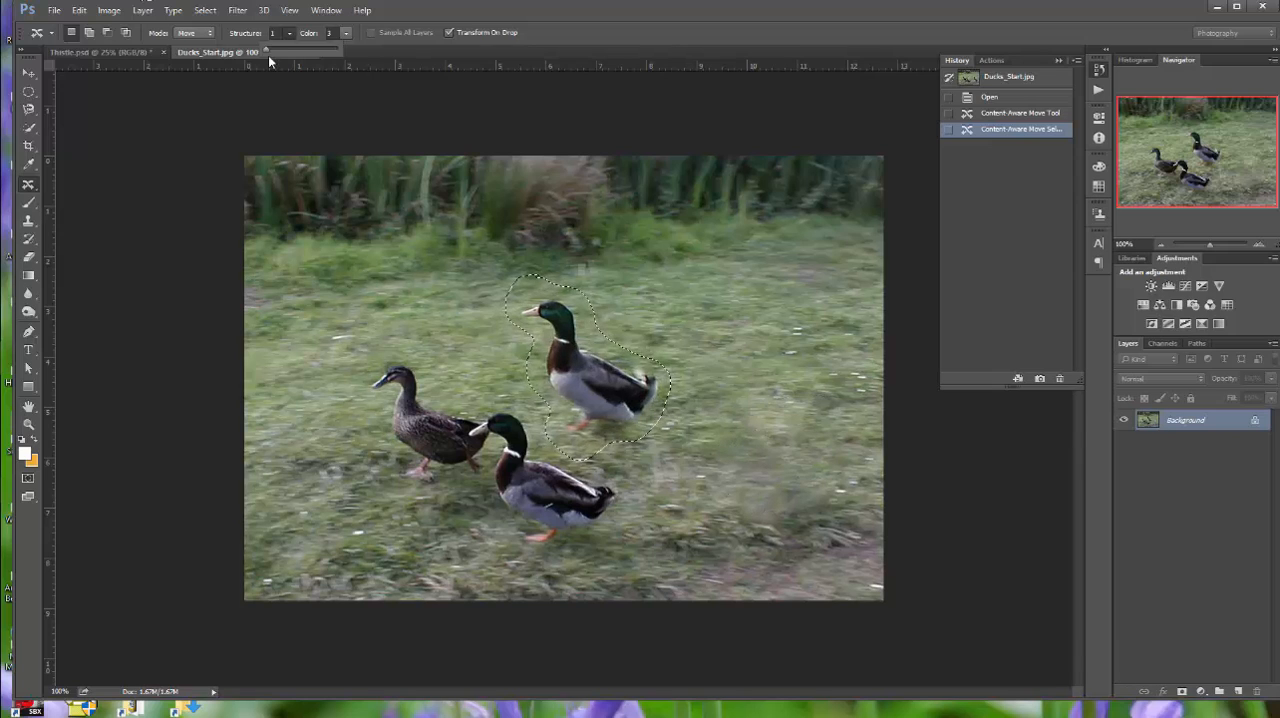
left_click_drag(265, 47, 304, 49)
left_click(346, 33)
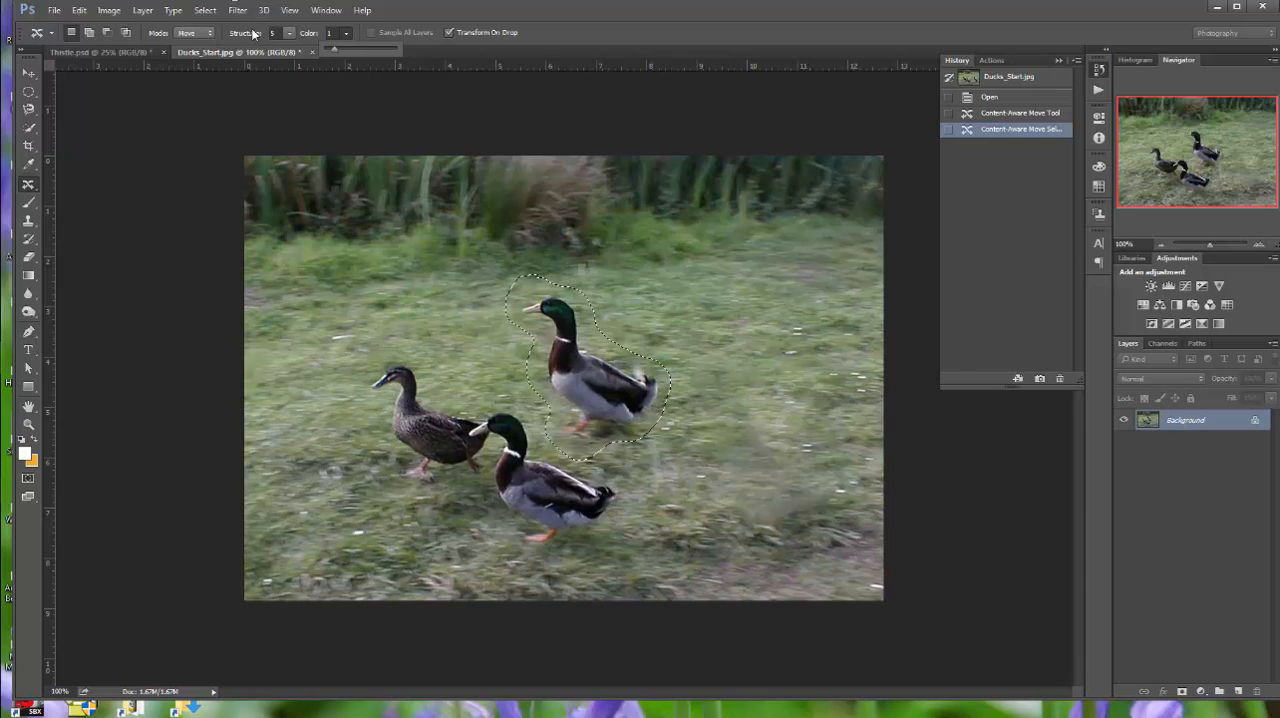
left_click(329, 117)
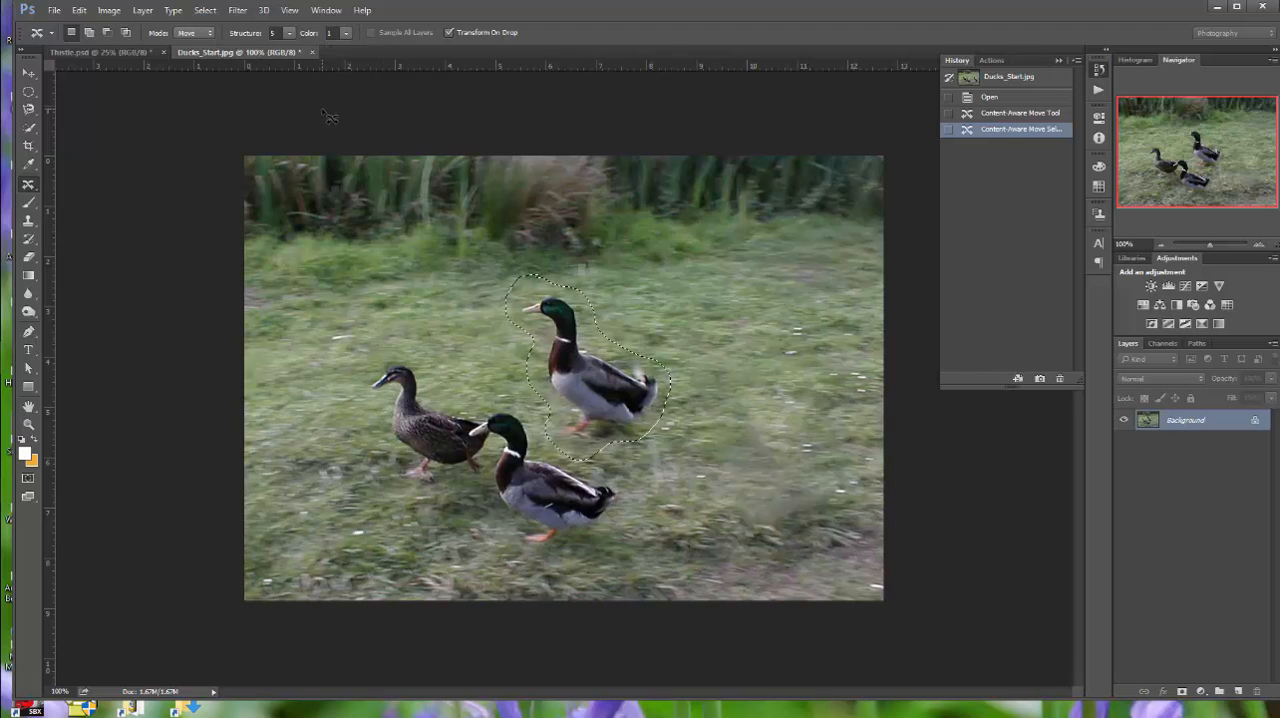
key("ctrl+d")
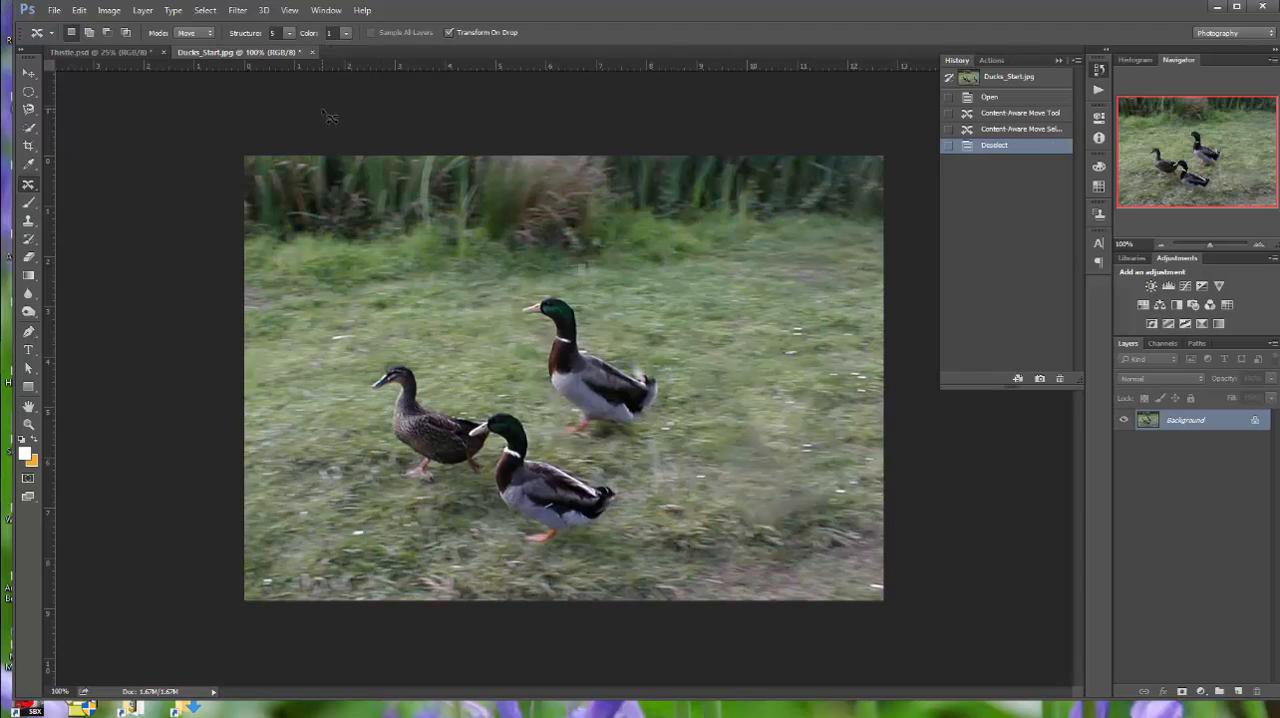
Save the duck image as a High quality JPEG named Ducks_JH in the Lesson 05 folder, and close it
left_click(54, 10)
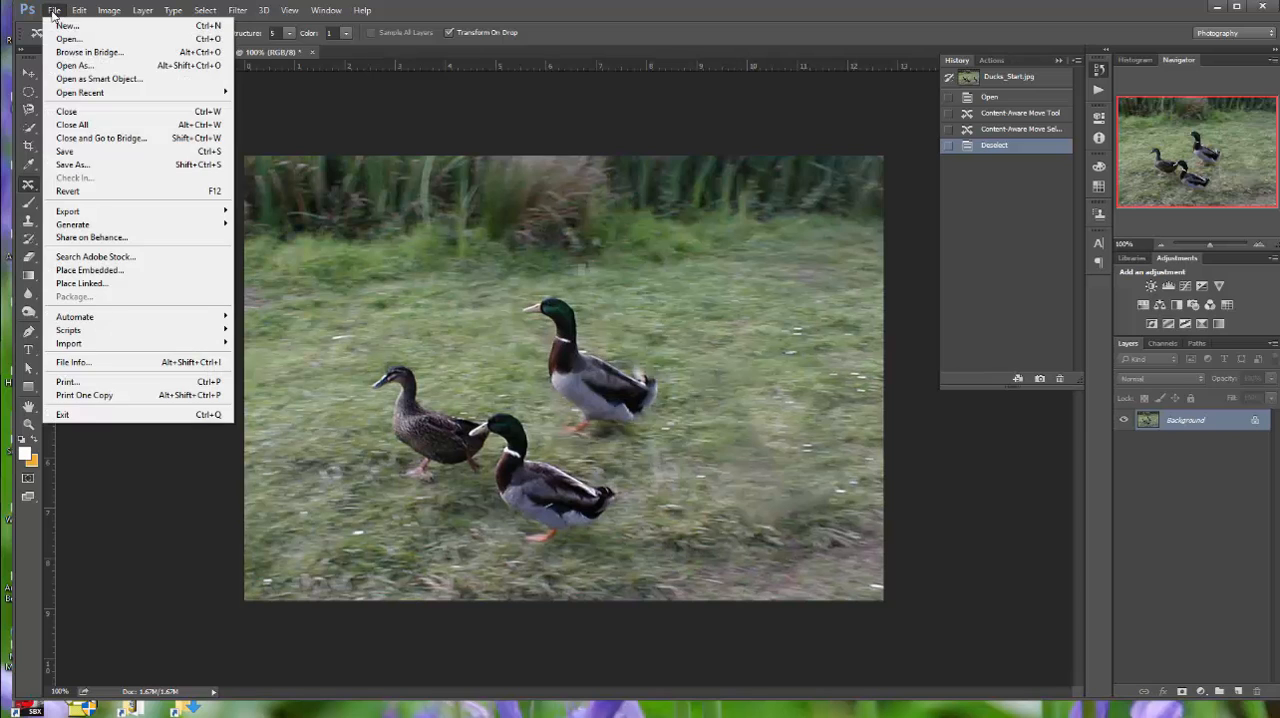
left_click(75, 165)
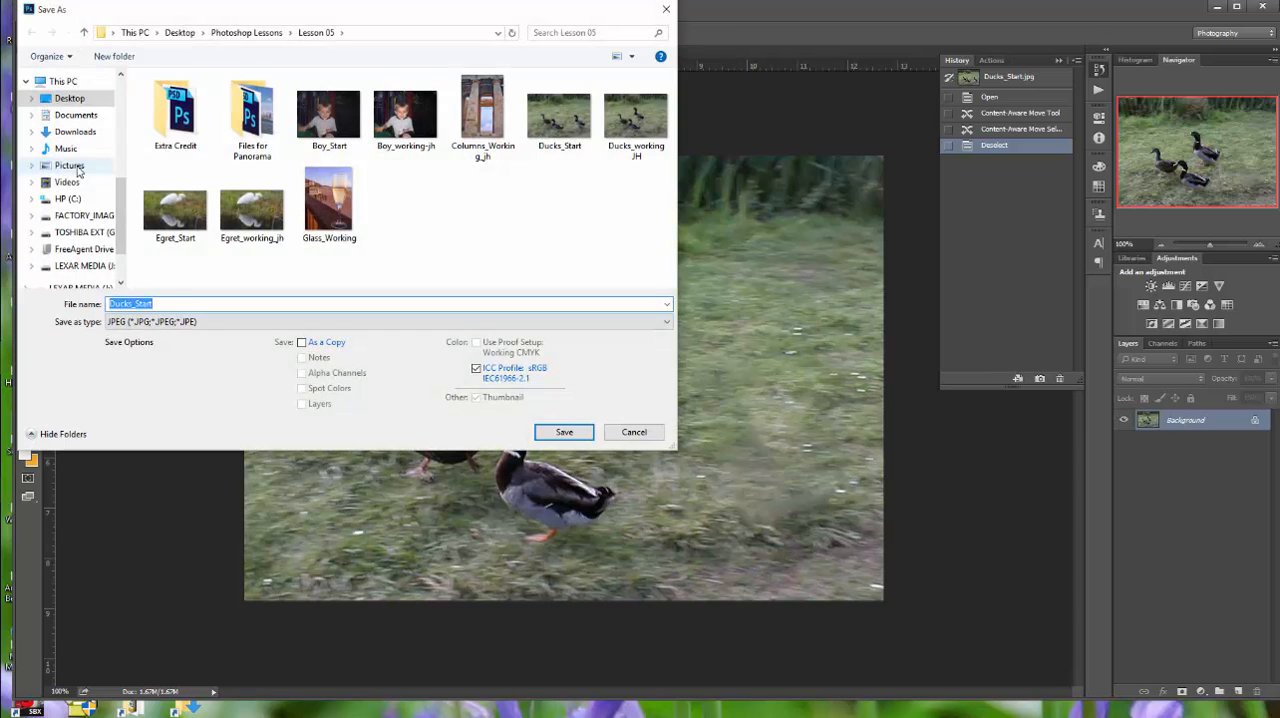
left_click_drag(154, 303, 135, 303)
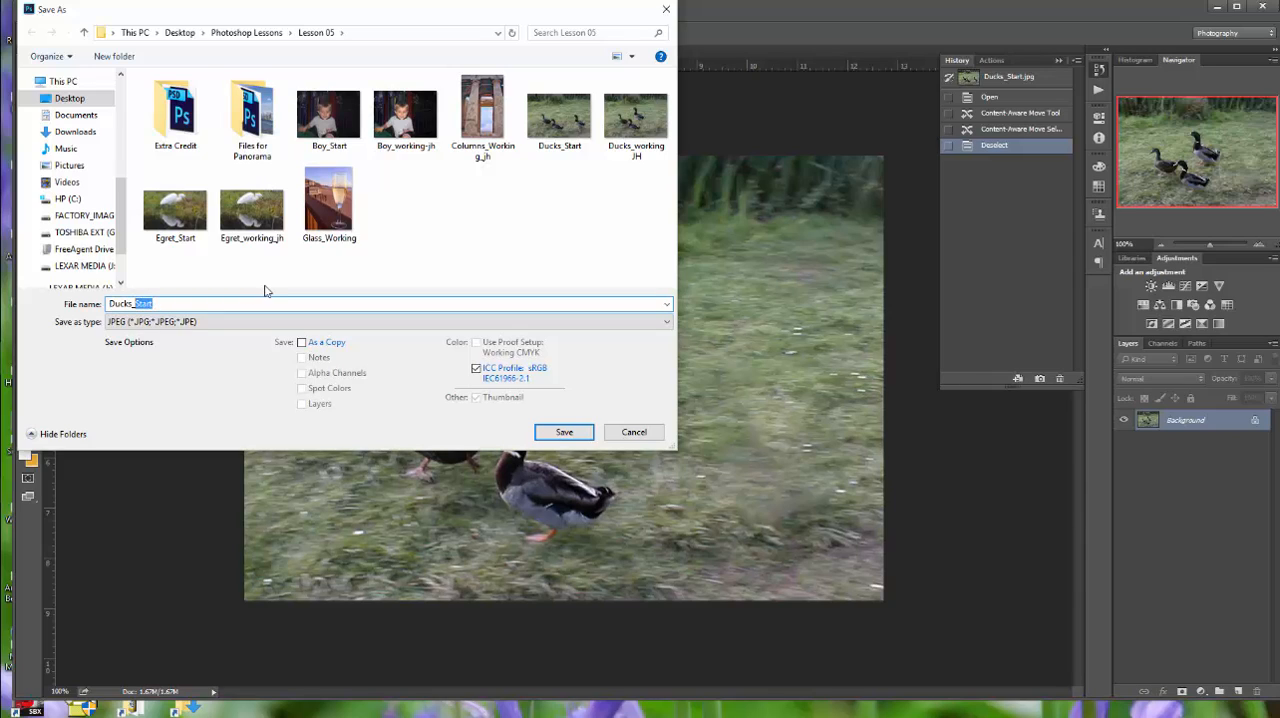
type("JH")
left_click(570, 434)
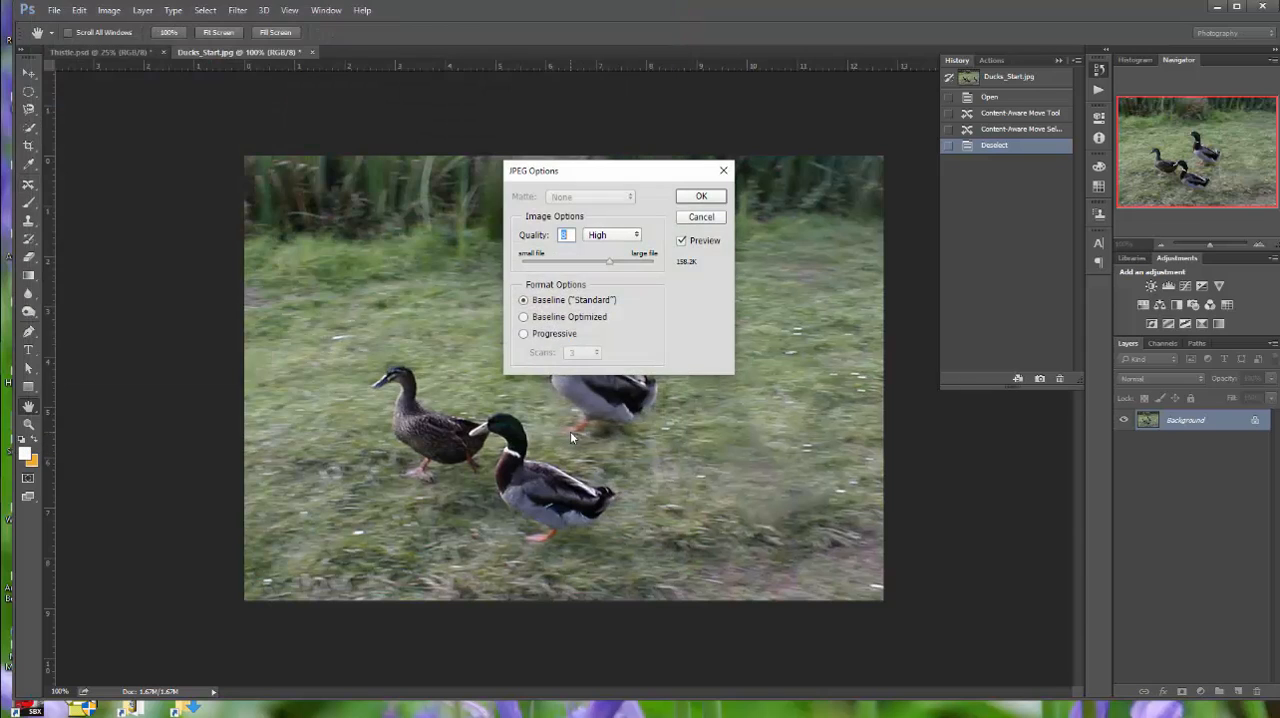
left_click(711, 196)
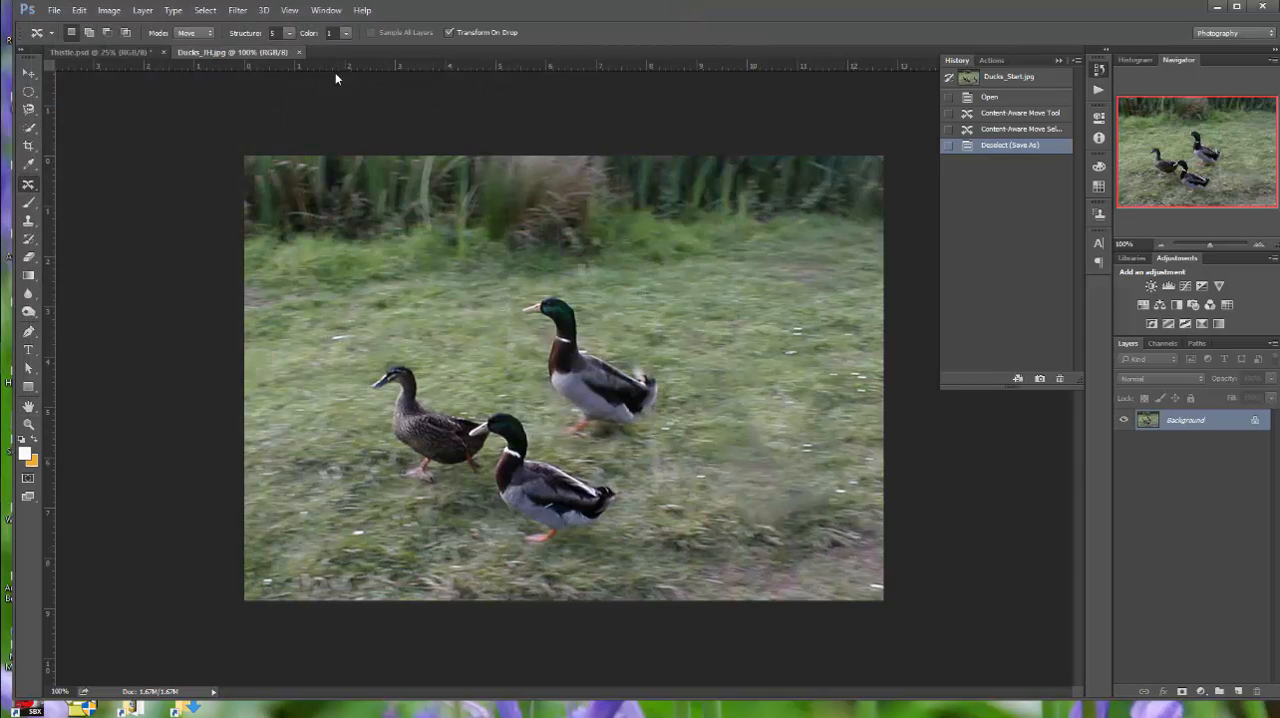
left_click(300, 52)
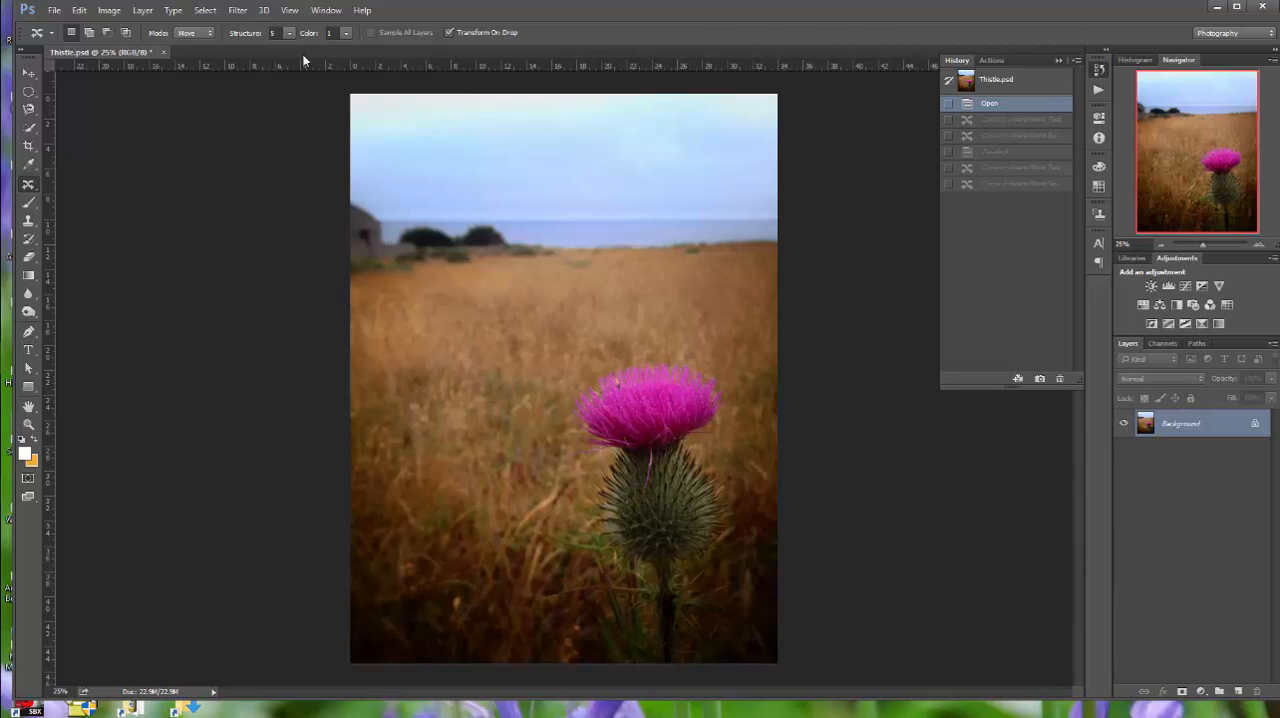
left_click(54, 10)
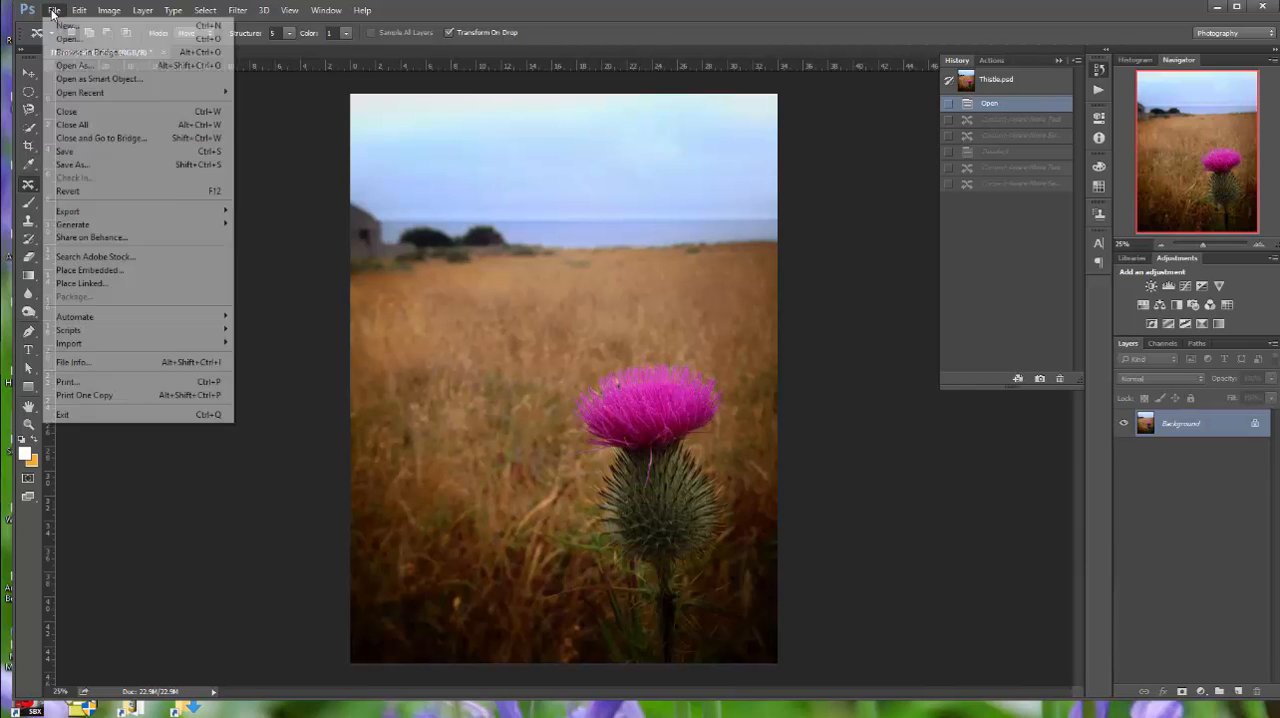
left_click(66, 38)
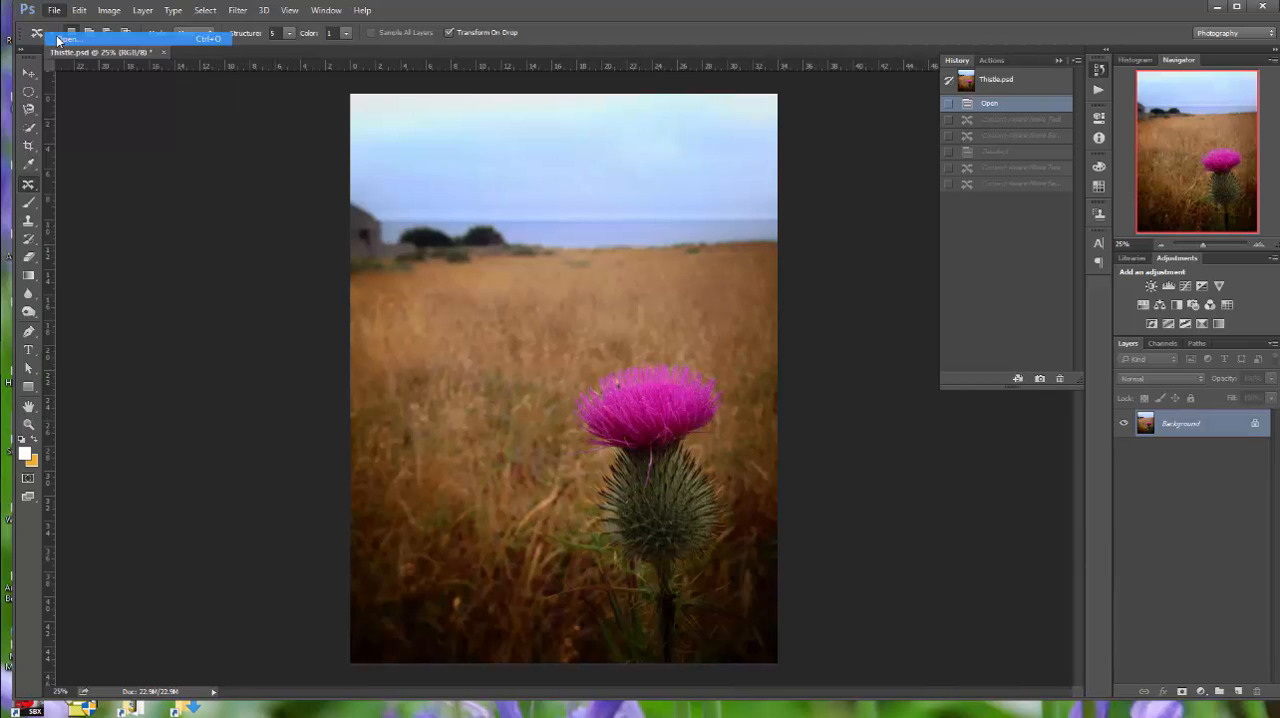
double_click(177, 121)
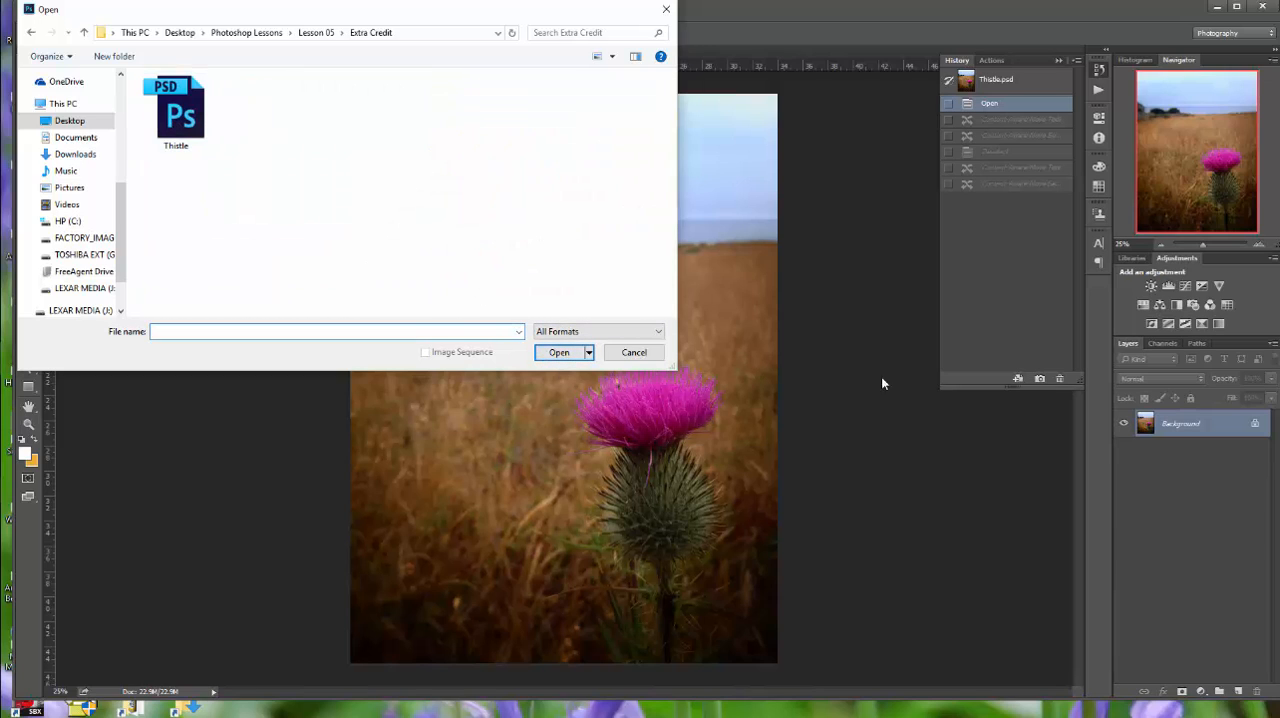
left_click(633, 353)
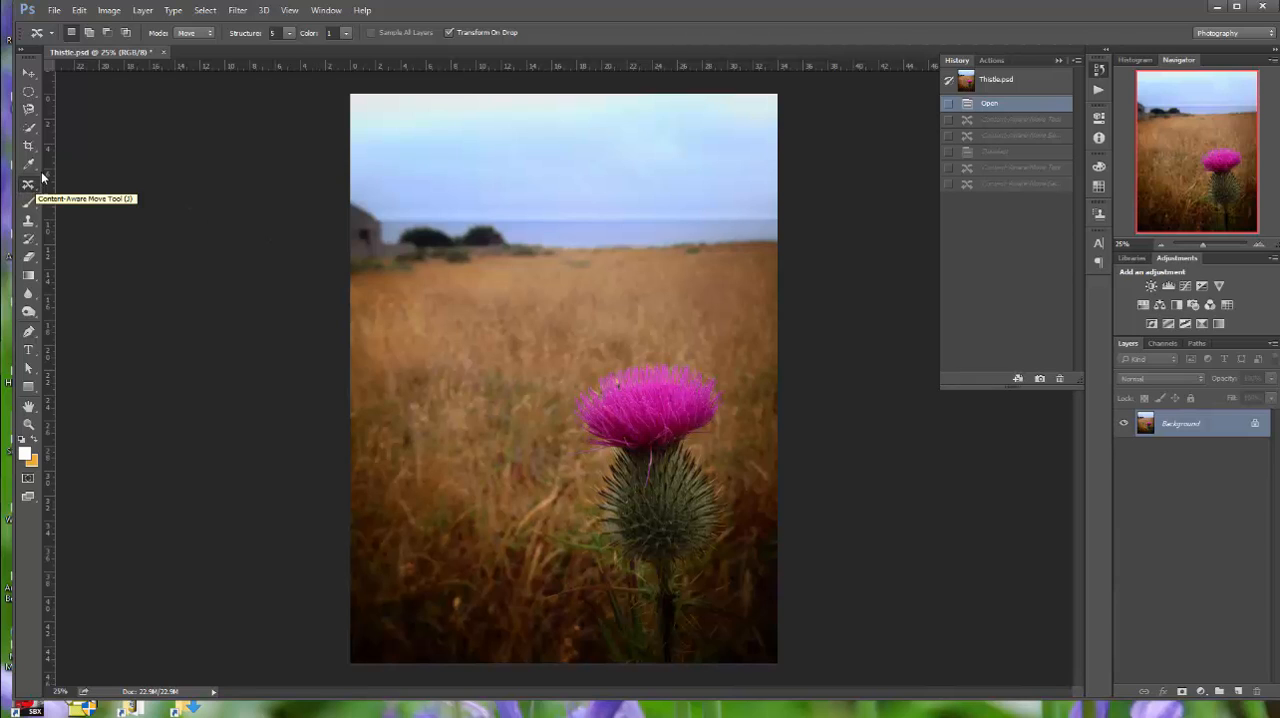
Outline the thistle loosely with the Content-Aware Move Tool in Extend mode and place a copy to its left
left_click(210, 35)
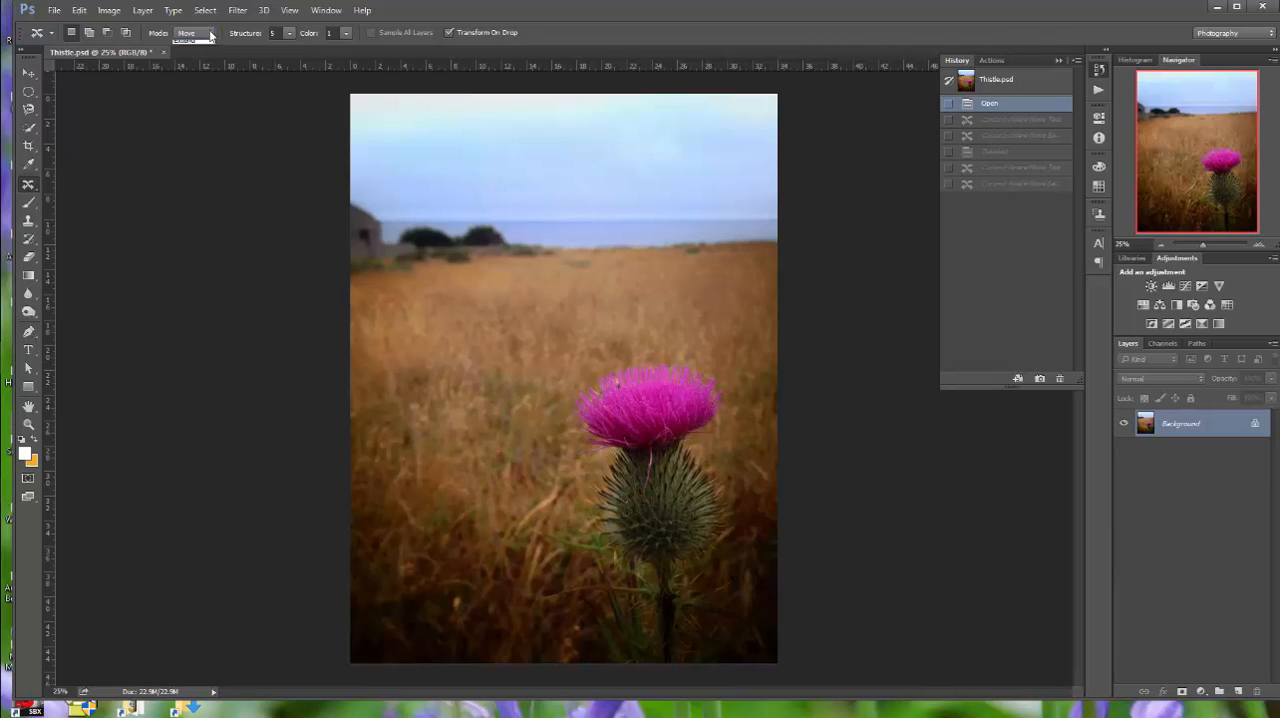
left_click(201, 56)
mouse_move(683, 352)
left_mouse_down()
mouse_move(718, 342)
mouse_move(736, 363)
mouse_move(731, 439)
mouse_move(758, 492)
mouse_move(745, 552)
mouse_move(763, 634)
mouse_move(720, 668)
mouse_move(598, 671)
mouse_move(531, 608)
mouse_move(516, 517)
mouse_move(552, 459)
mouse_move(563, 395)
mouse_move(601, 352)
mouse_move(708, 362)
left_mouse_up()
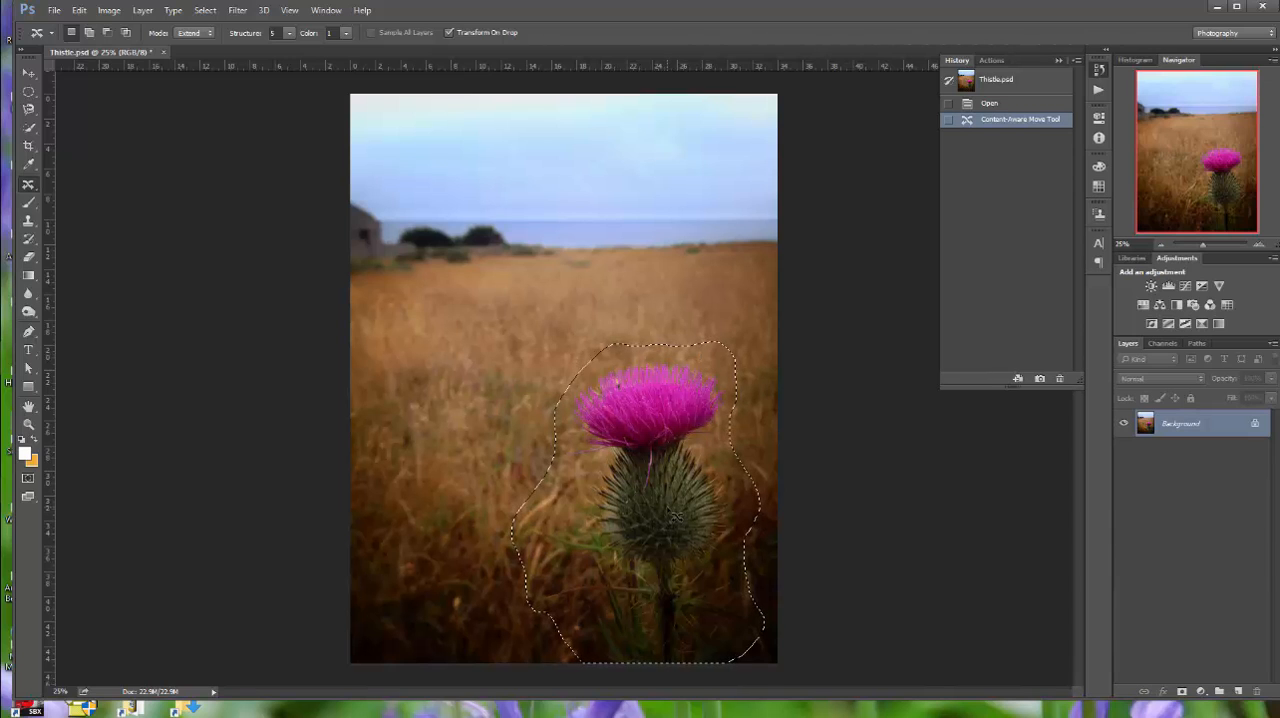
left_click_drag(676, 516, 473, 519)
Rotate the thistle copy slightly clockwise and flip it horizontally
left_click_drag(568, 338, 576, 346)
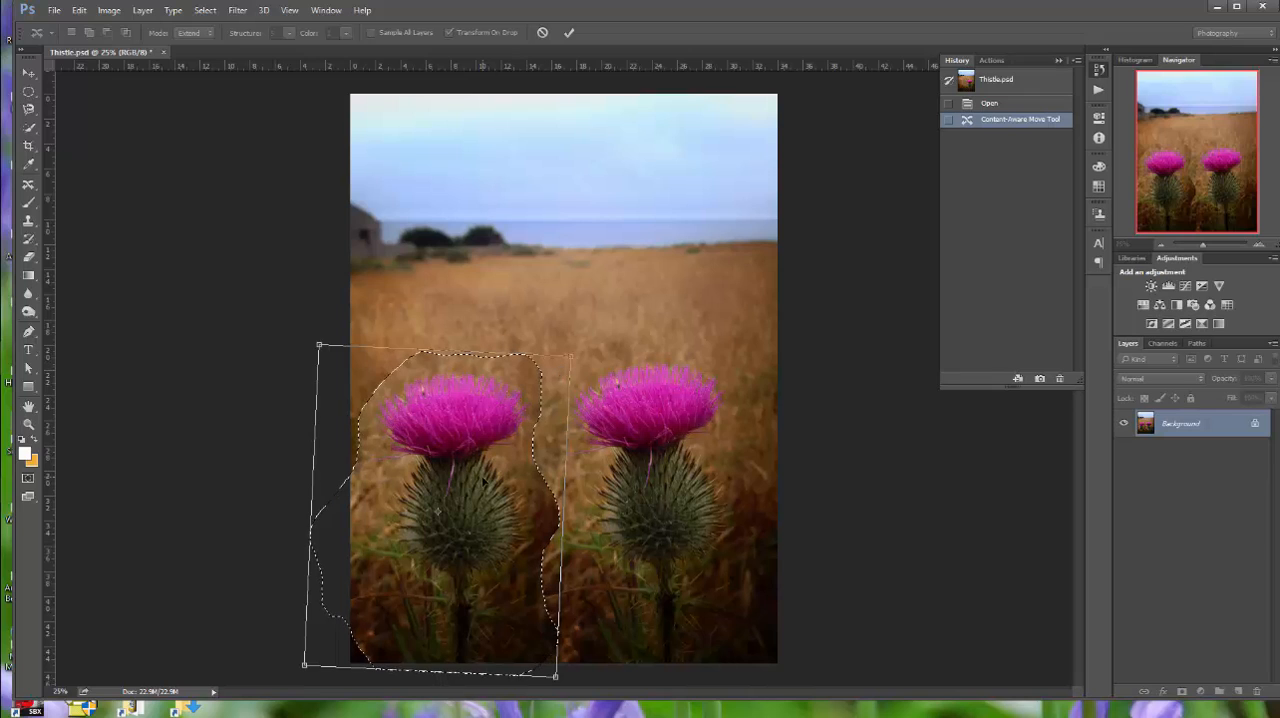
right_click(477, 491)
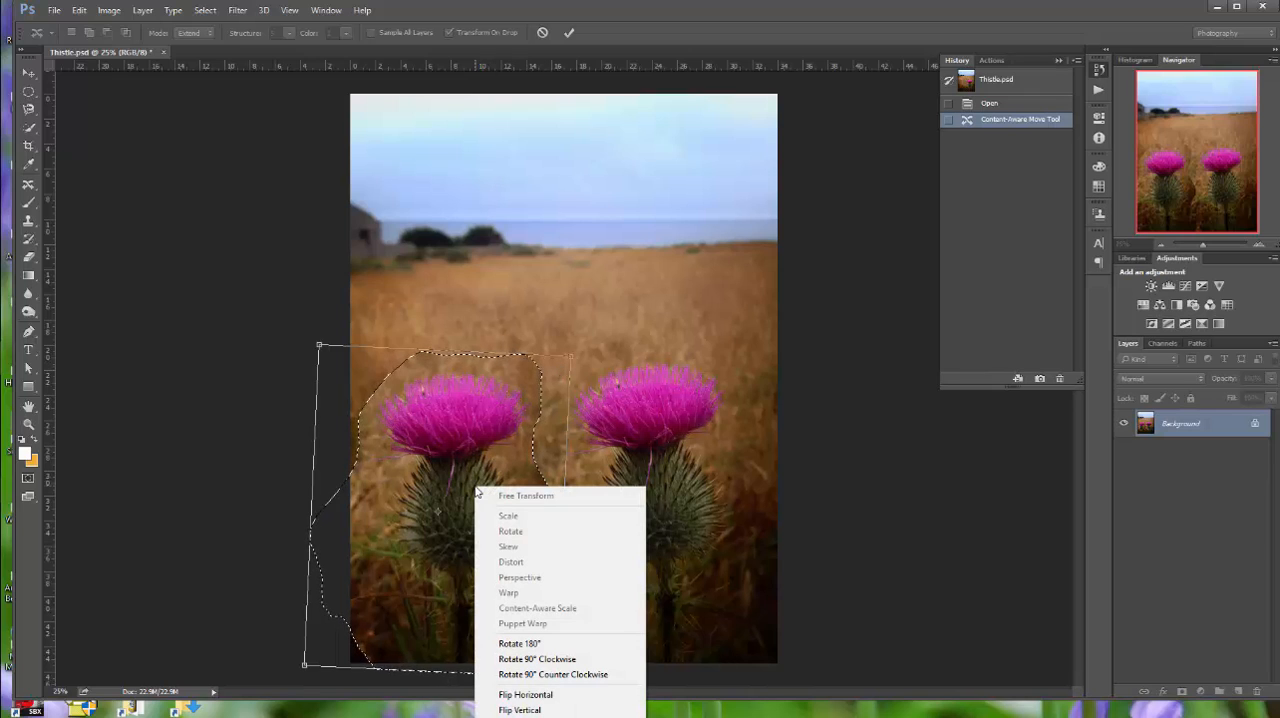
left_click(524, 694)
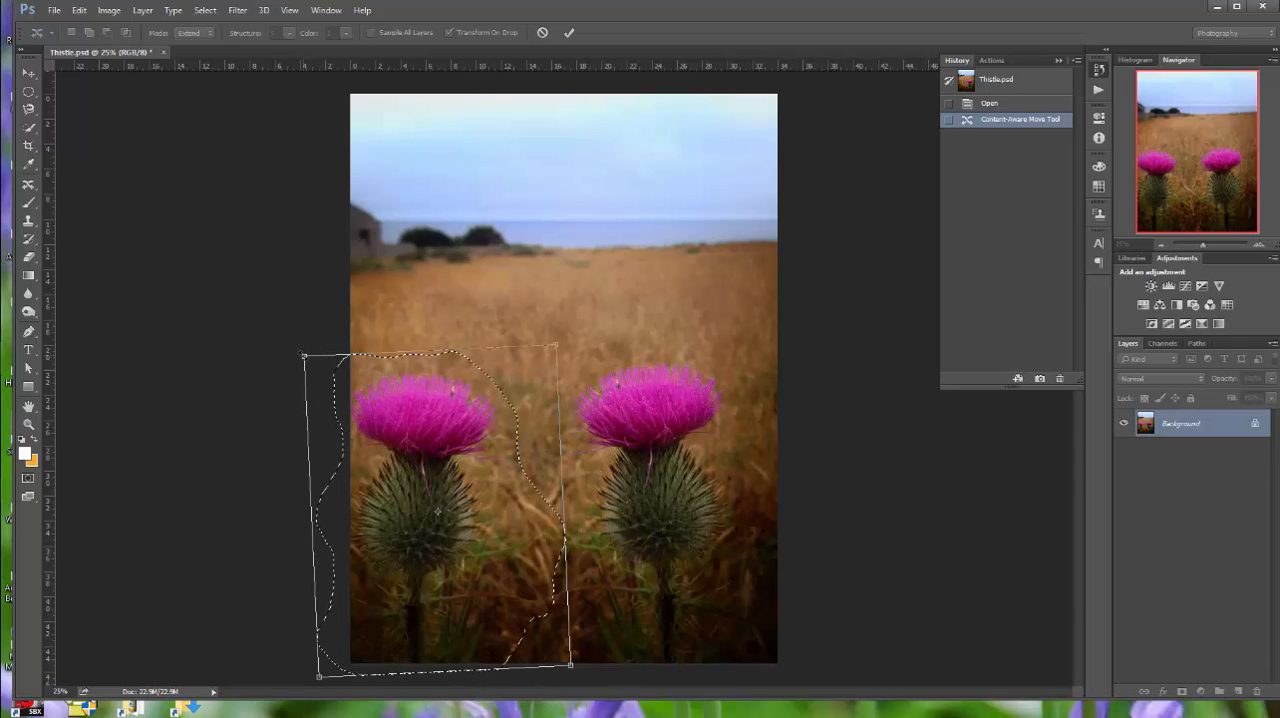
Scale the thistle copy down, position it near the photo's lower-left edge, and apply the transformation
left_click_drag(304, 356, 379, 449)
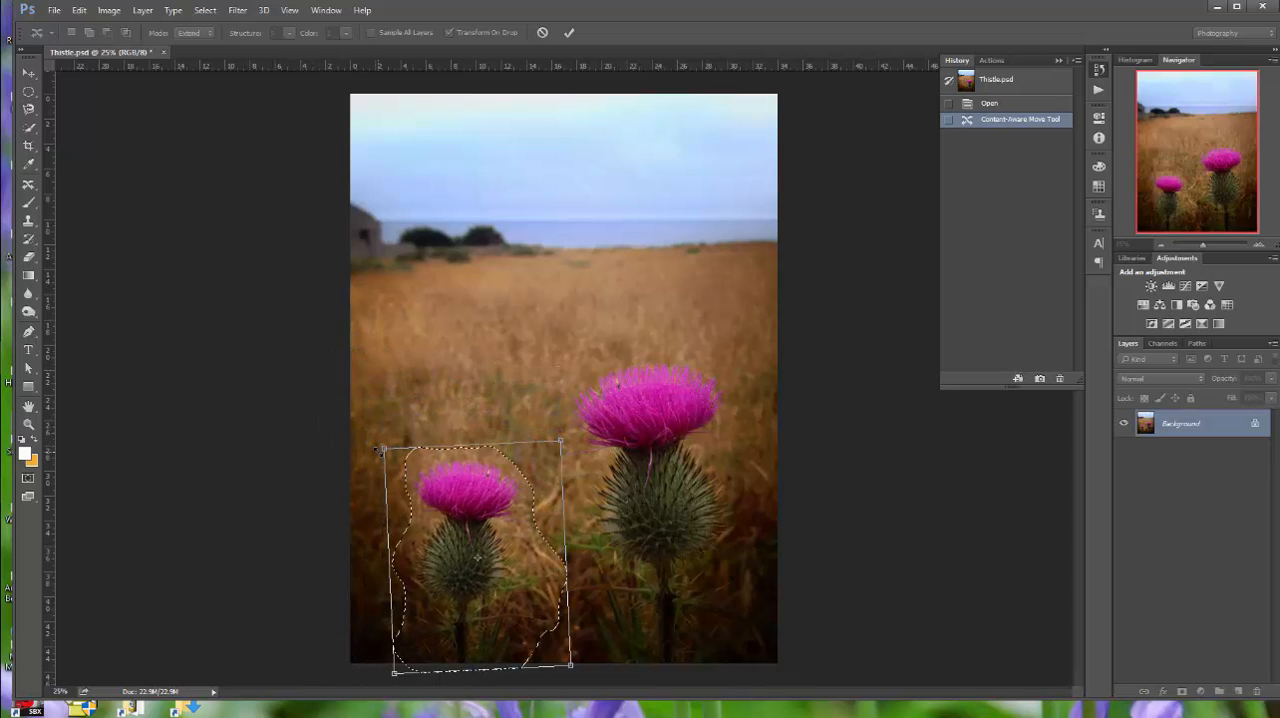
key("Return")
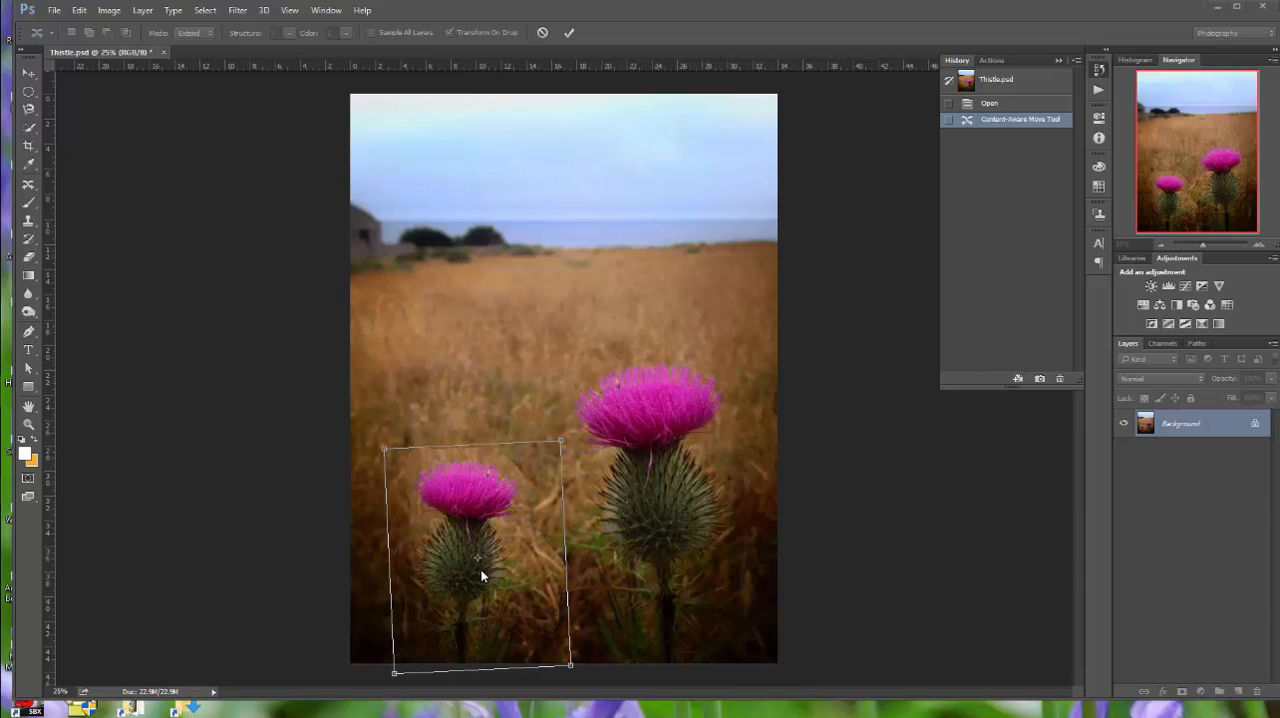
left_click_drag(481, 577, 466, 587)
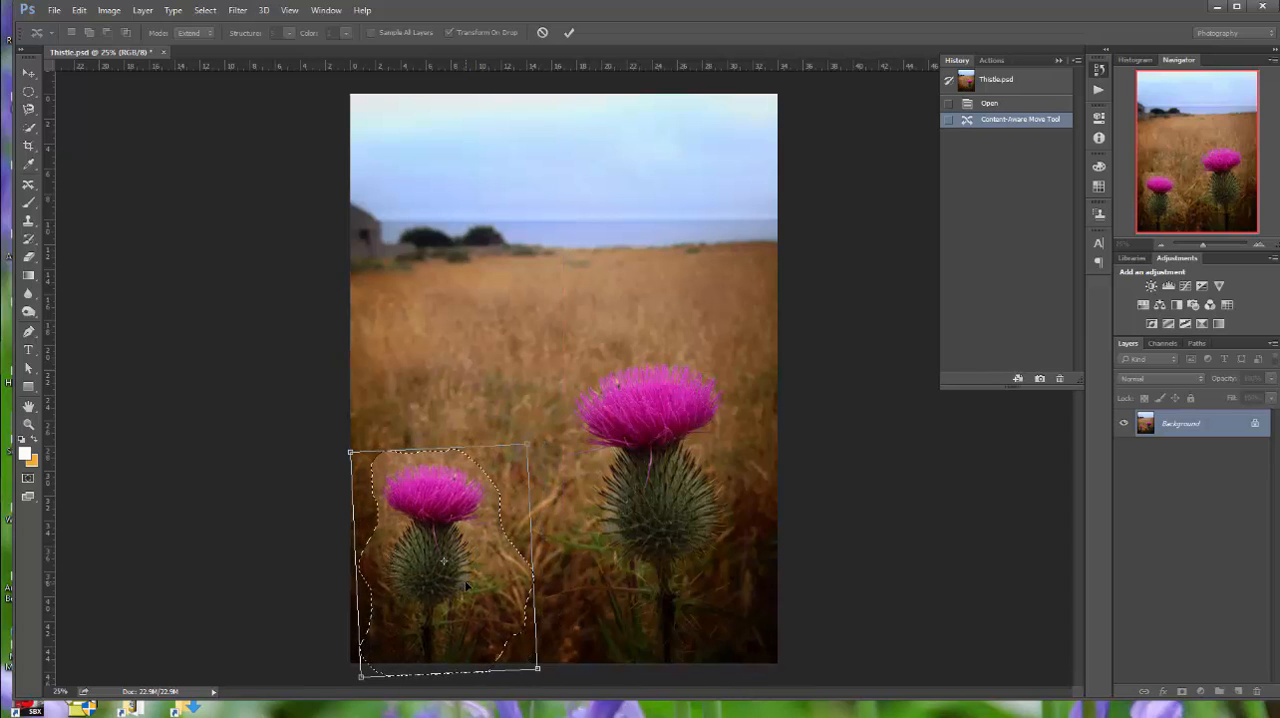
left_click(570, 33)
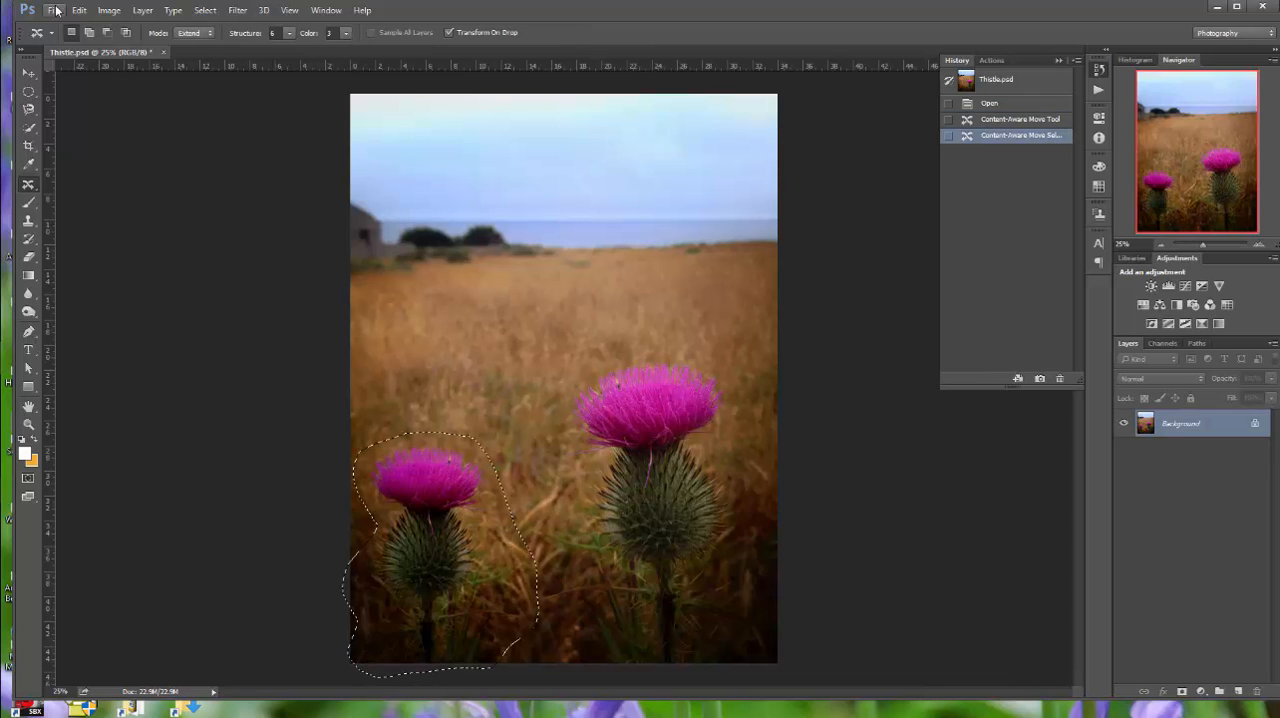
Save the thistle image as a JPEG named Thistle_jh in the Extra Credit folder
left_click(56, 10)
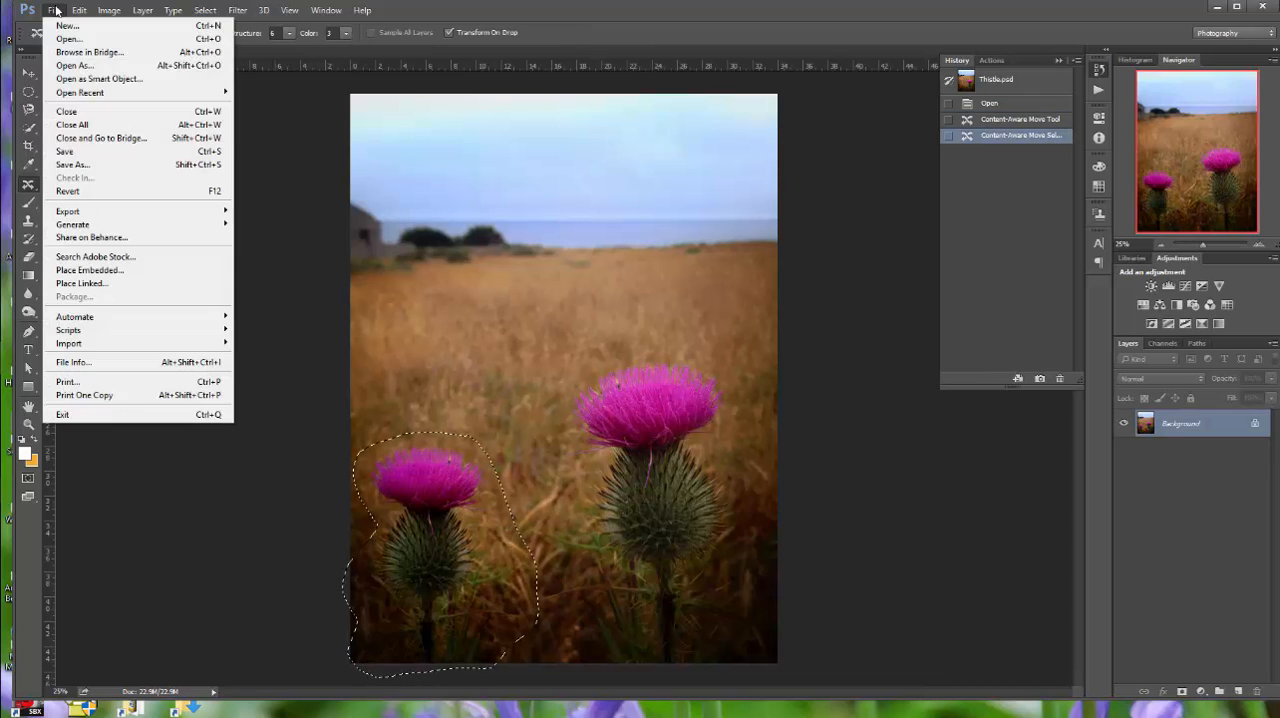
left_click(74, 168)
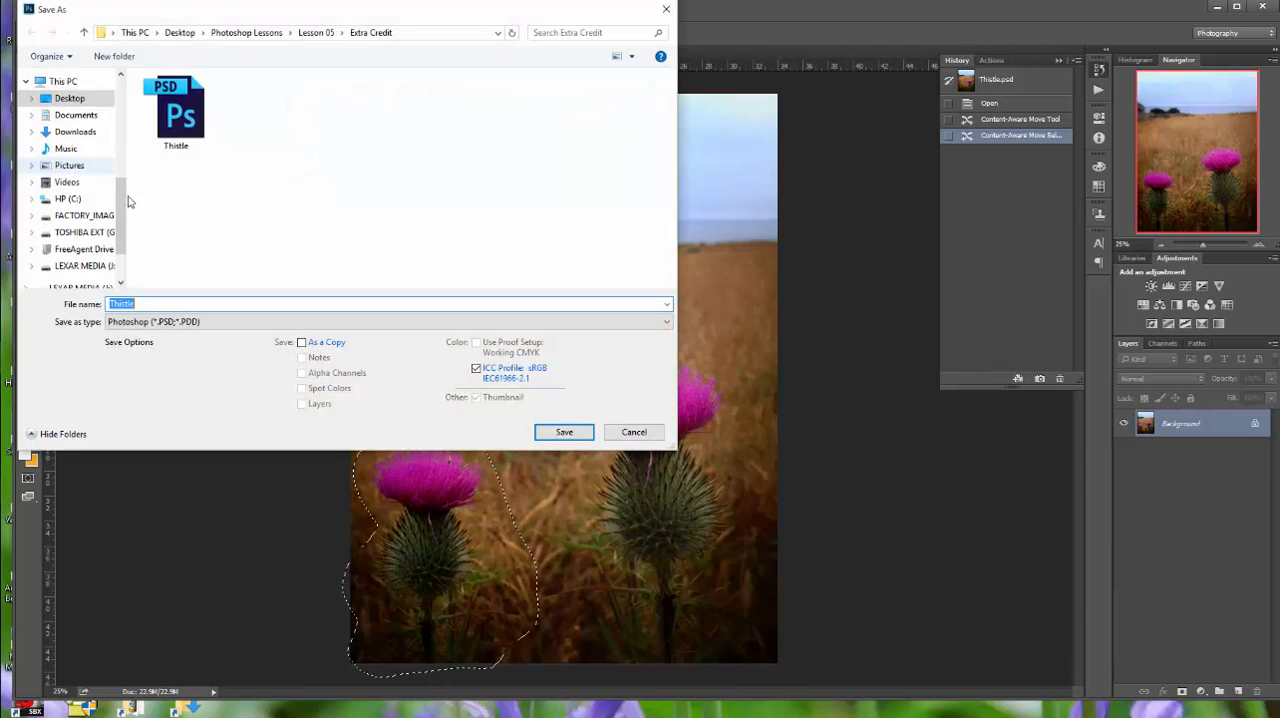
left_click(140, 302)
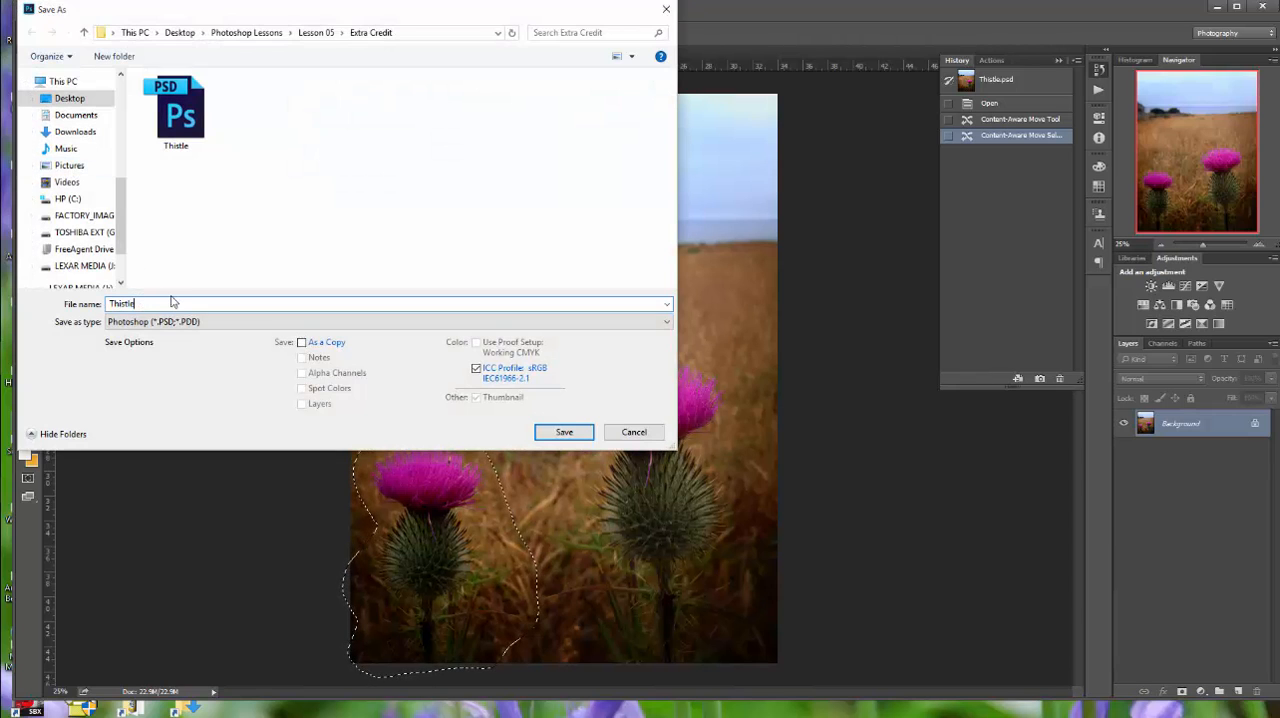
type("_jh")
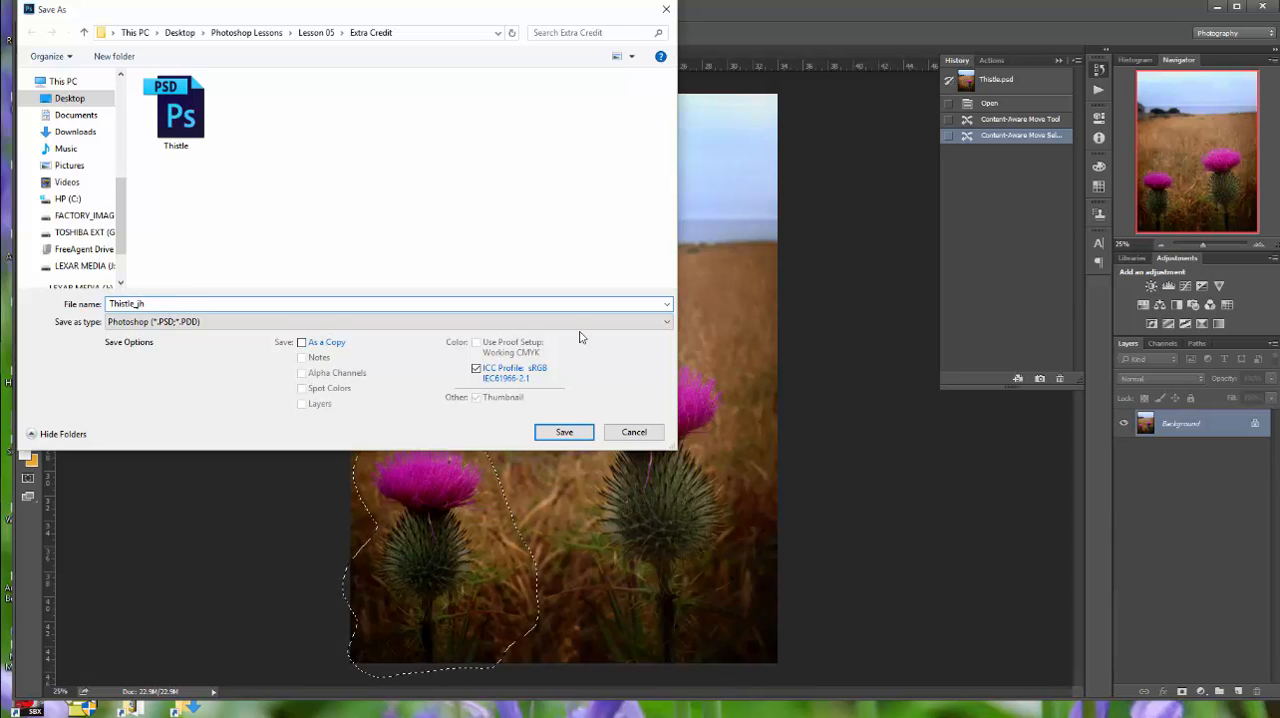
left_click(667, 321)
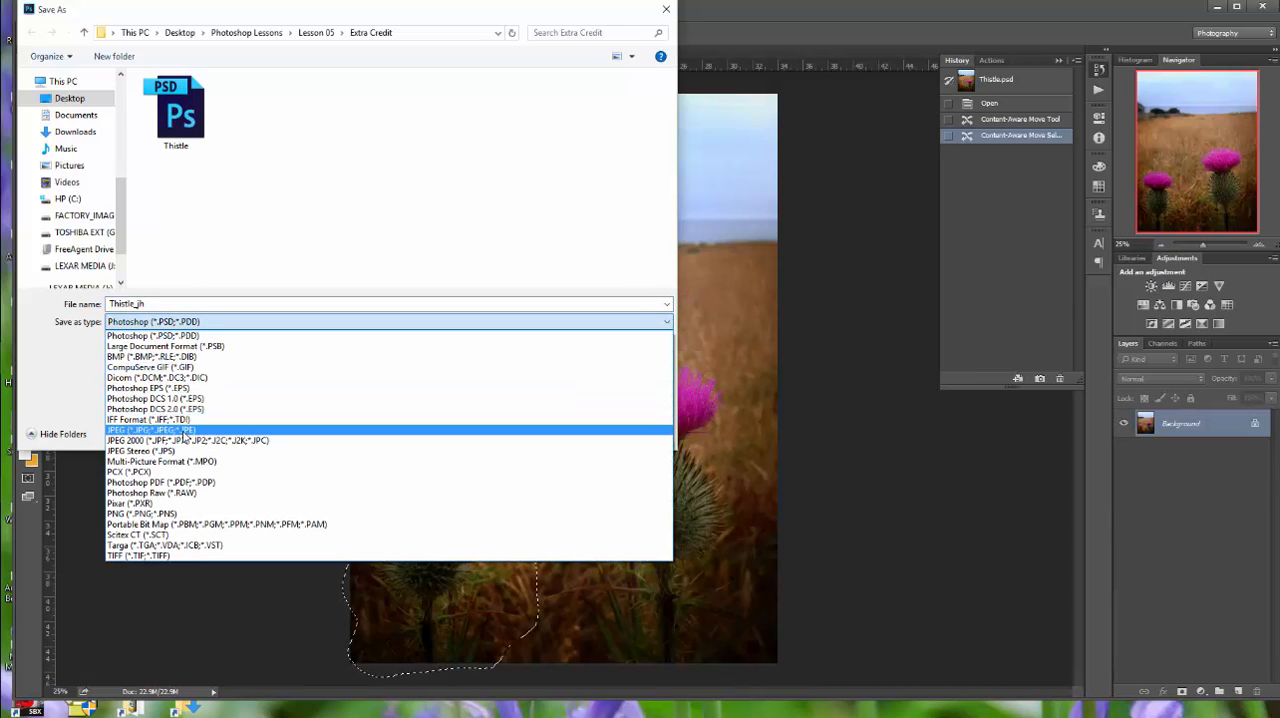
left_click(186, 430)
left_click(564, 434)
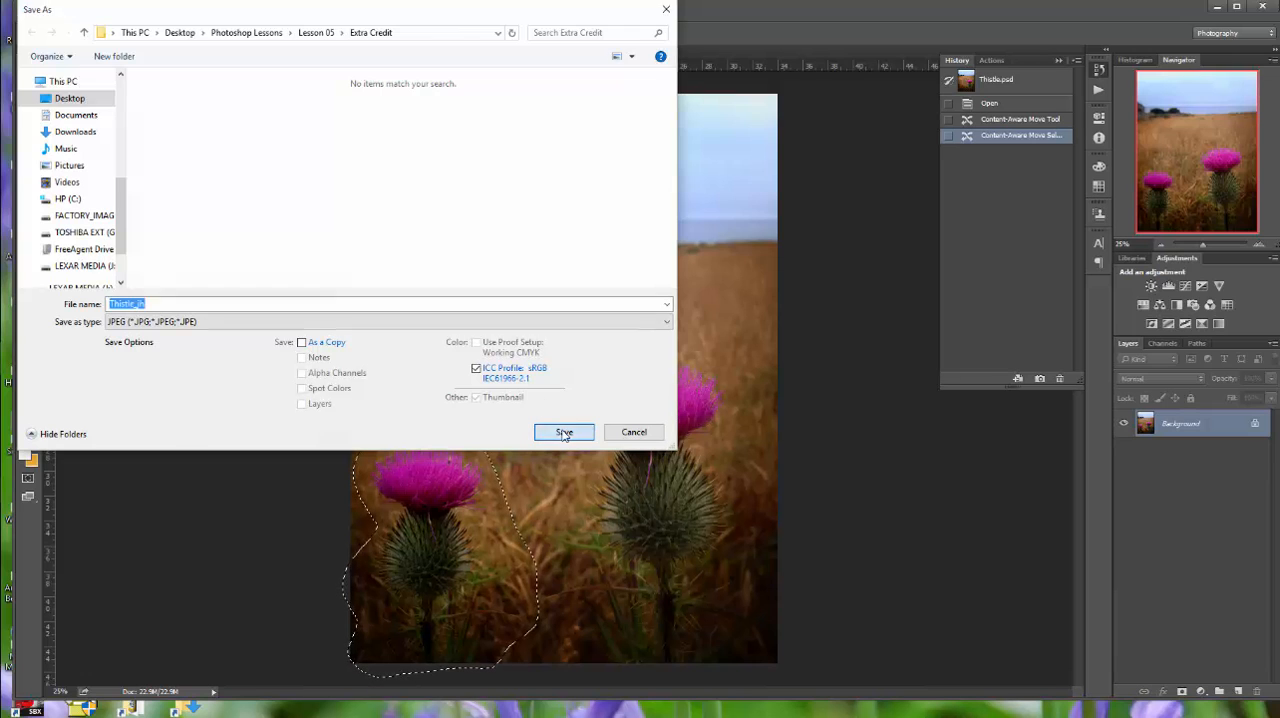
left_click(699, 196)
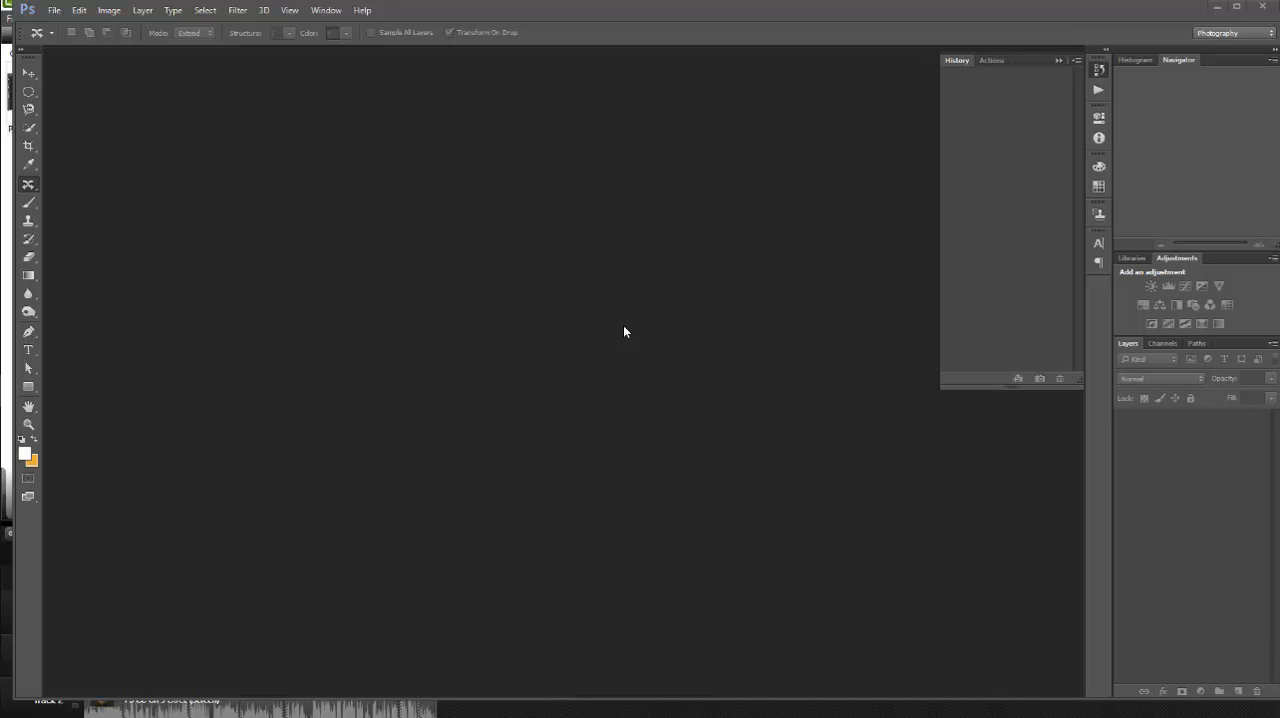
Open Bridge_Start.psd from the Lesson 05 folder, converting its colors to the working space, and toggle the Train layer off and on
left_click(54, 10)
left_click(72, 51)
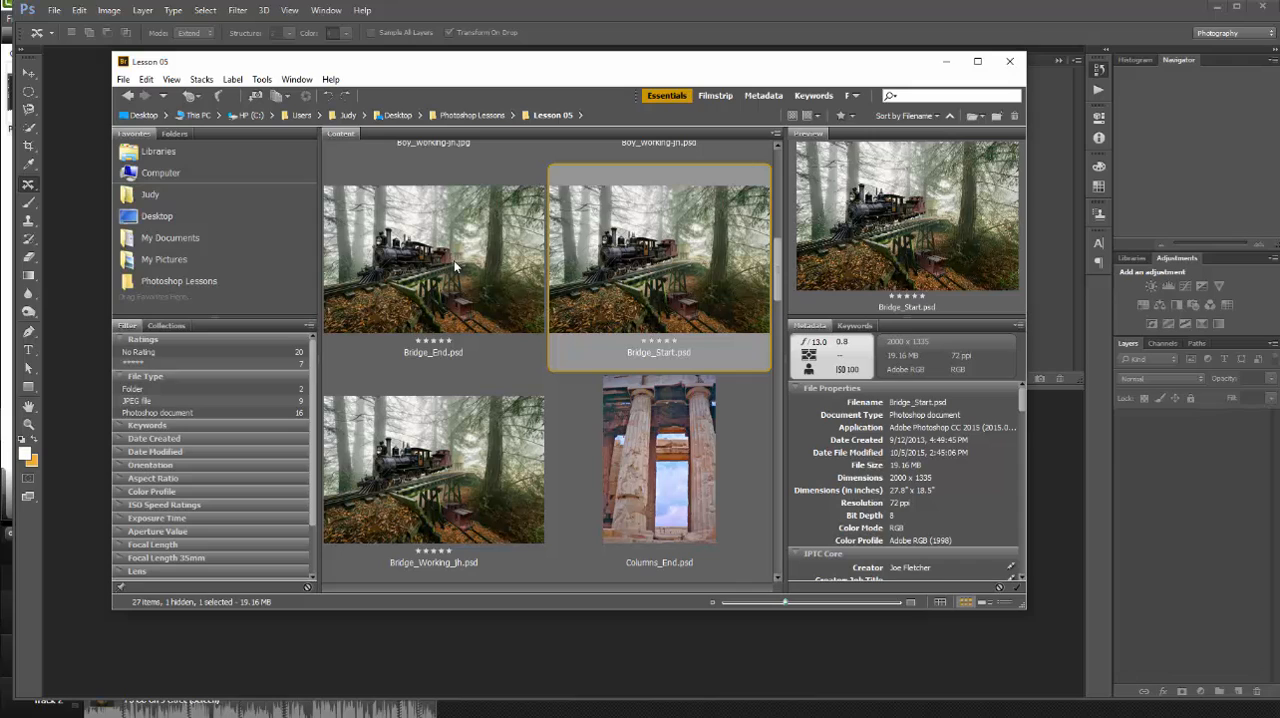
double_click(655, 244)
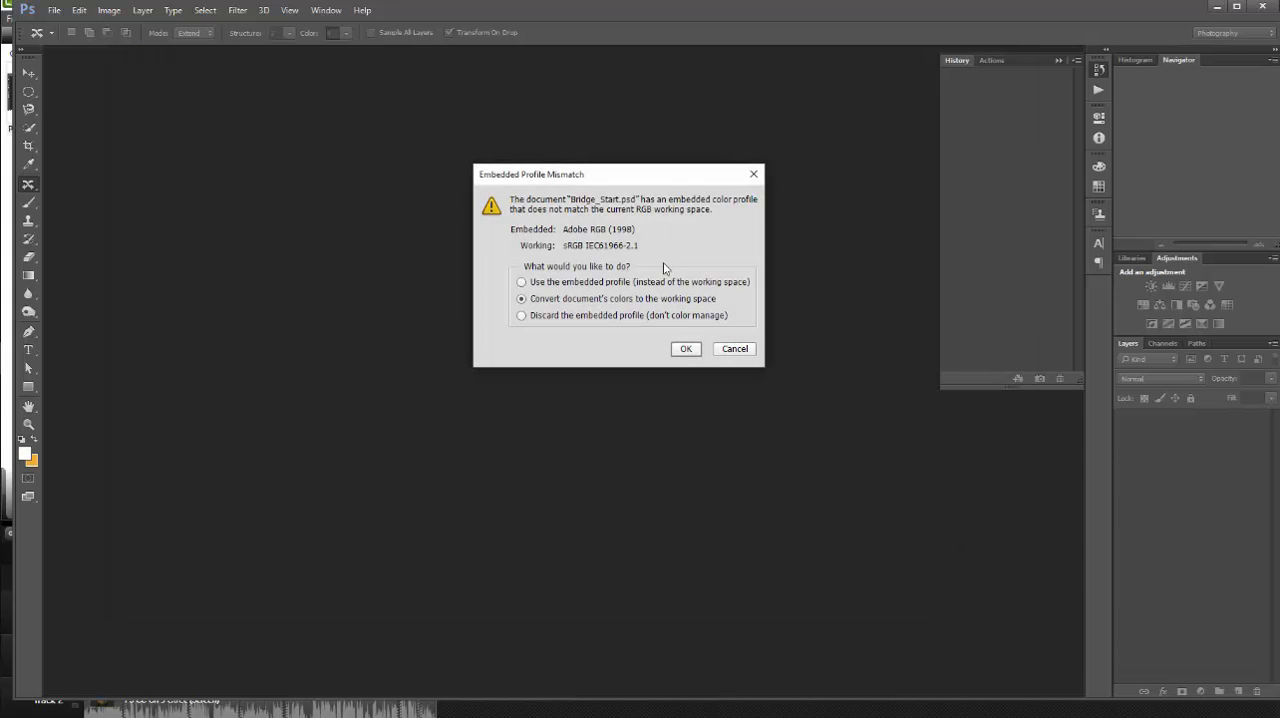
left_click(679, 346)
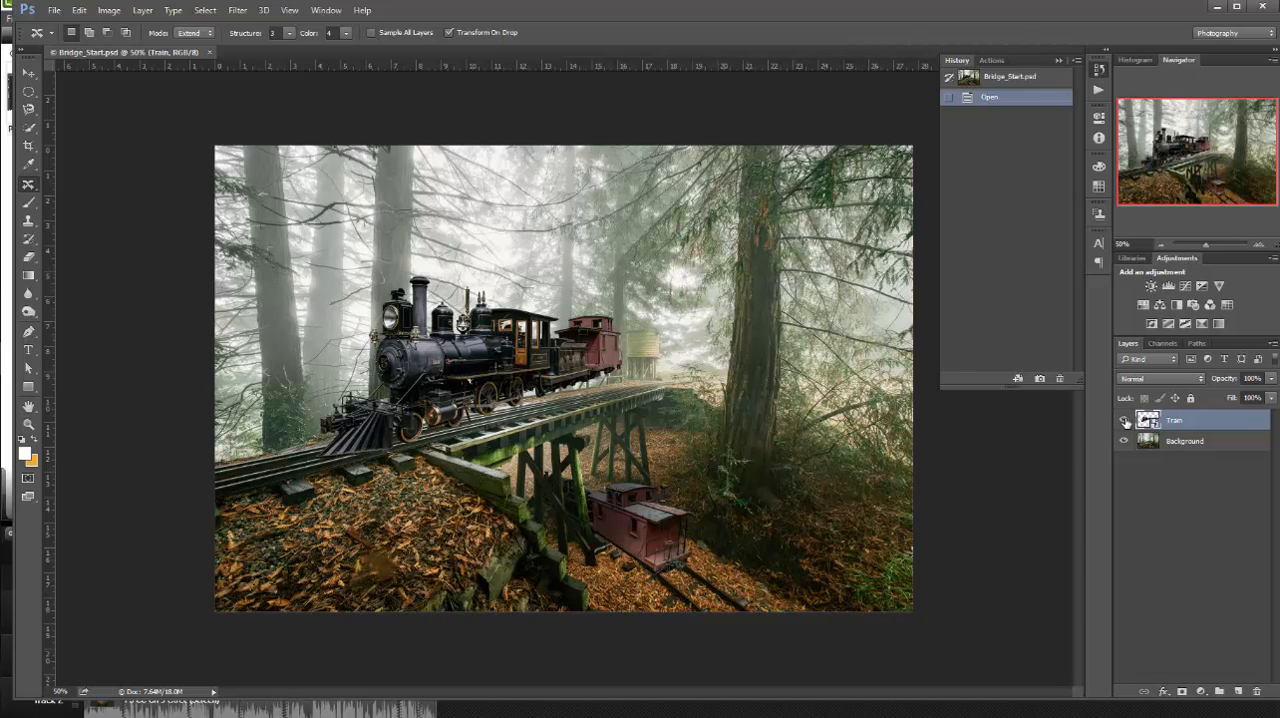
left_click(1125, 421)
left_click(1125, 421)
Save the train image as Bridge_Working_jh.psd in the Lesson 05 folder, replacing the existing file and keeping Maximize Compatibility on
left_click(54, 10)
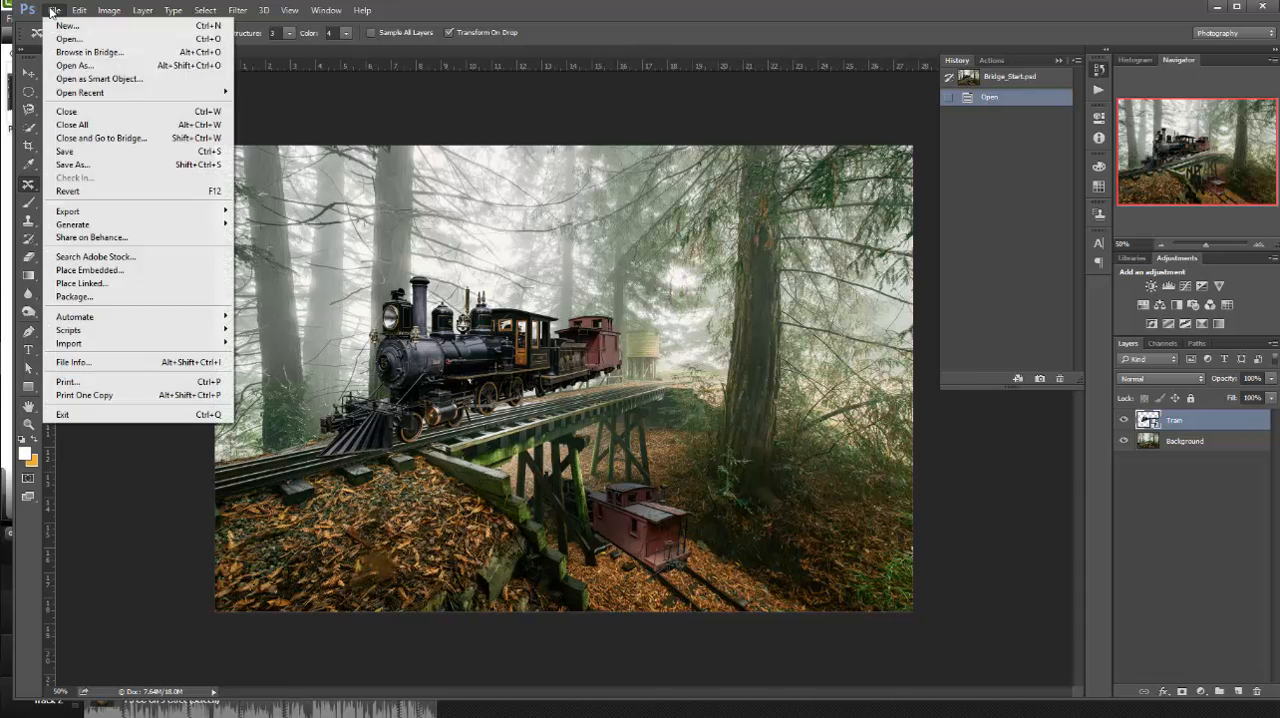
left_click(82, 166)
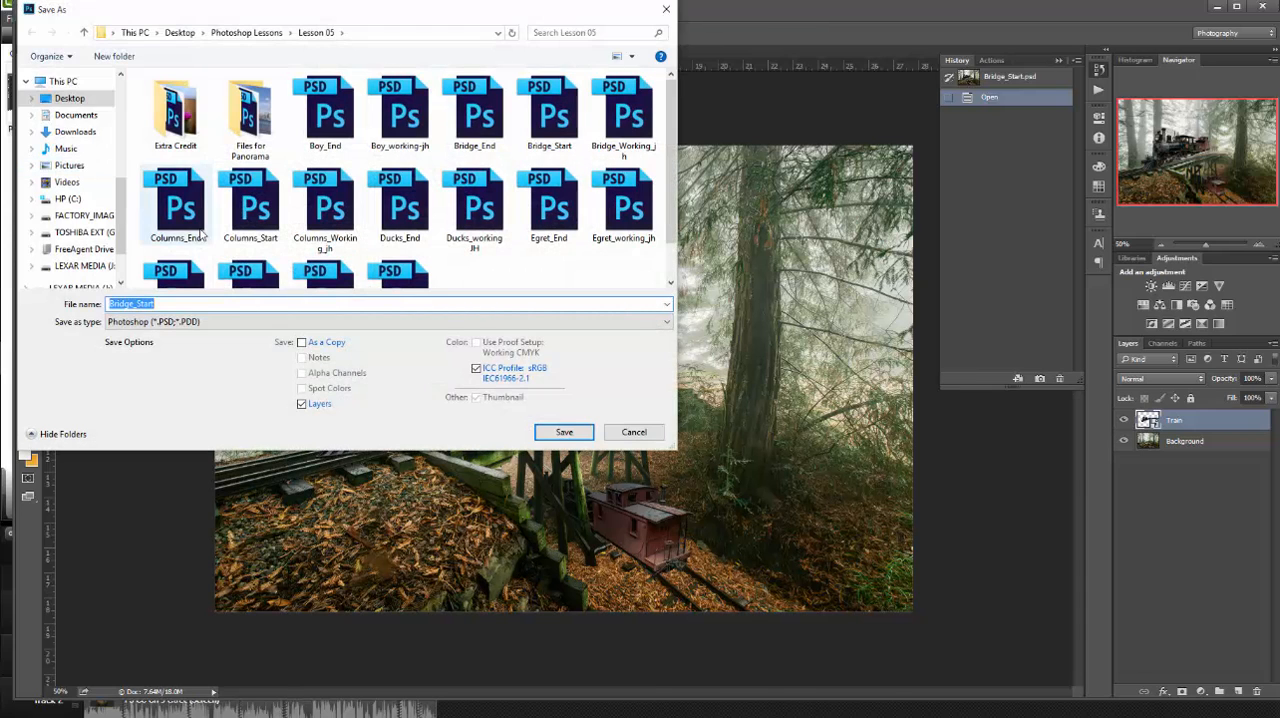
left_click(150, 303)
left_click_drag(152, 303, 136, 303)
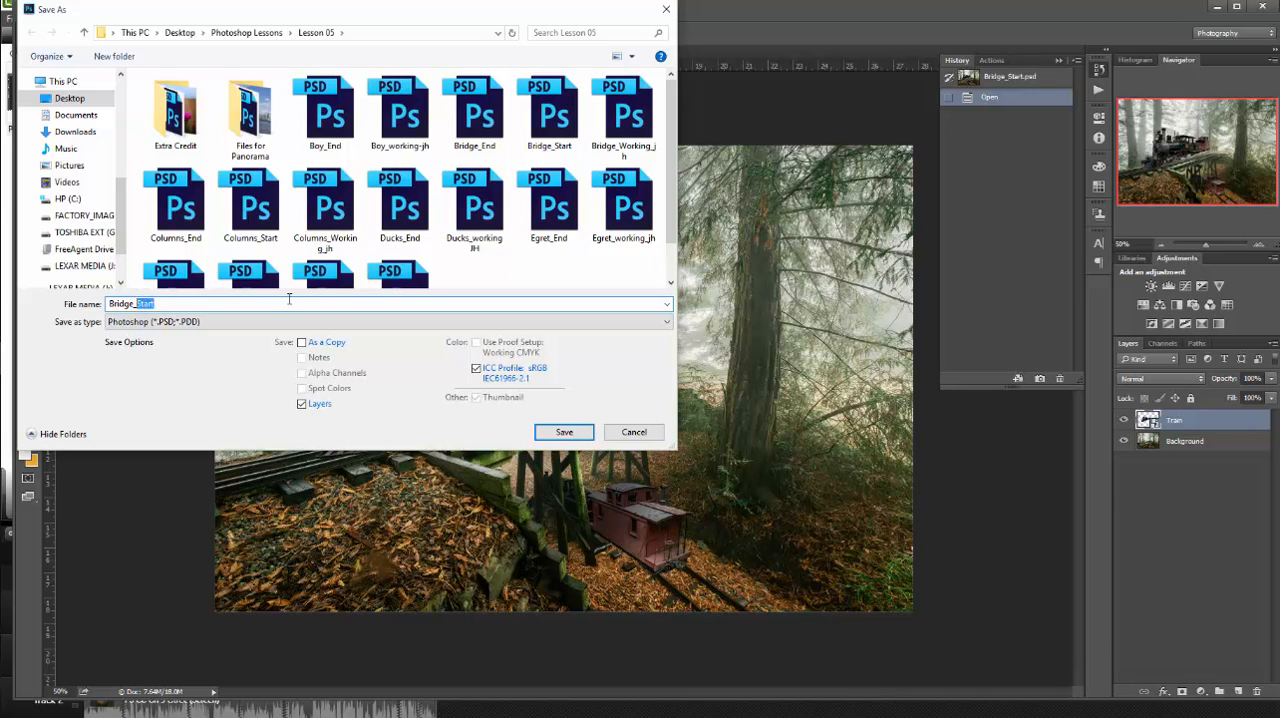
type("Working")
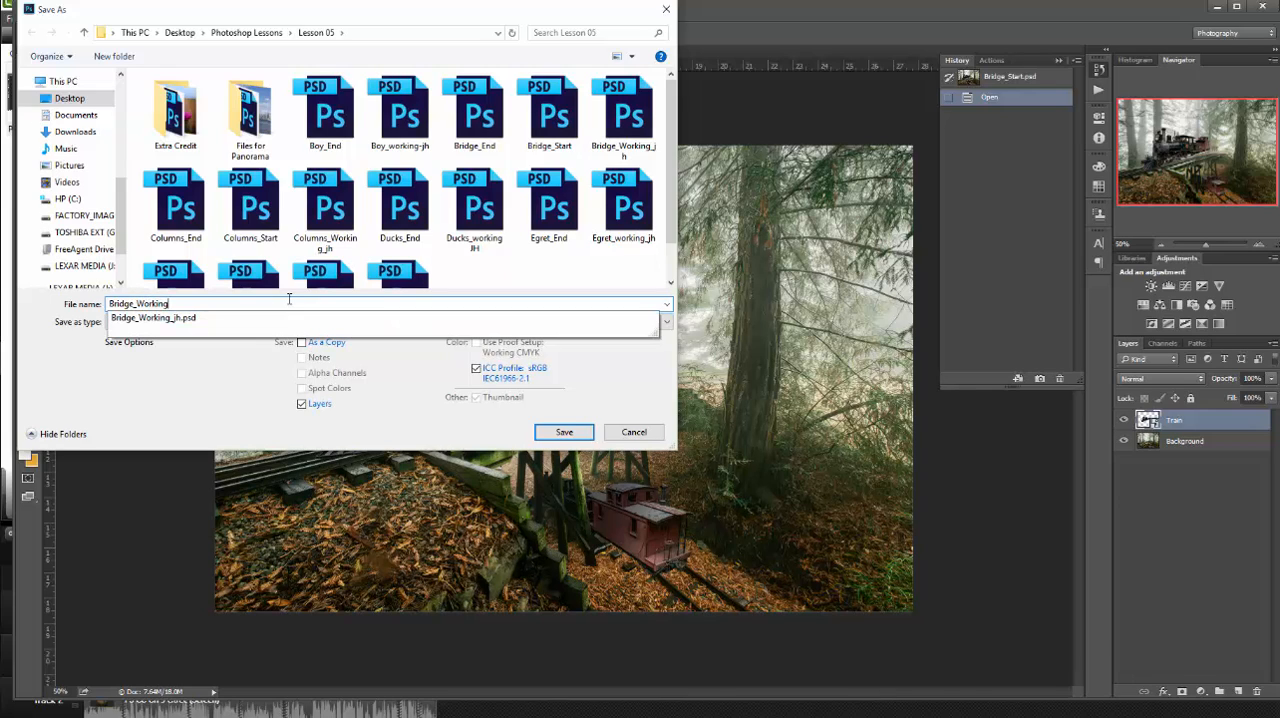
type("_jh")
left_click(564, 431)
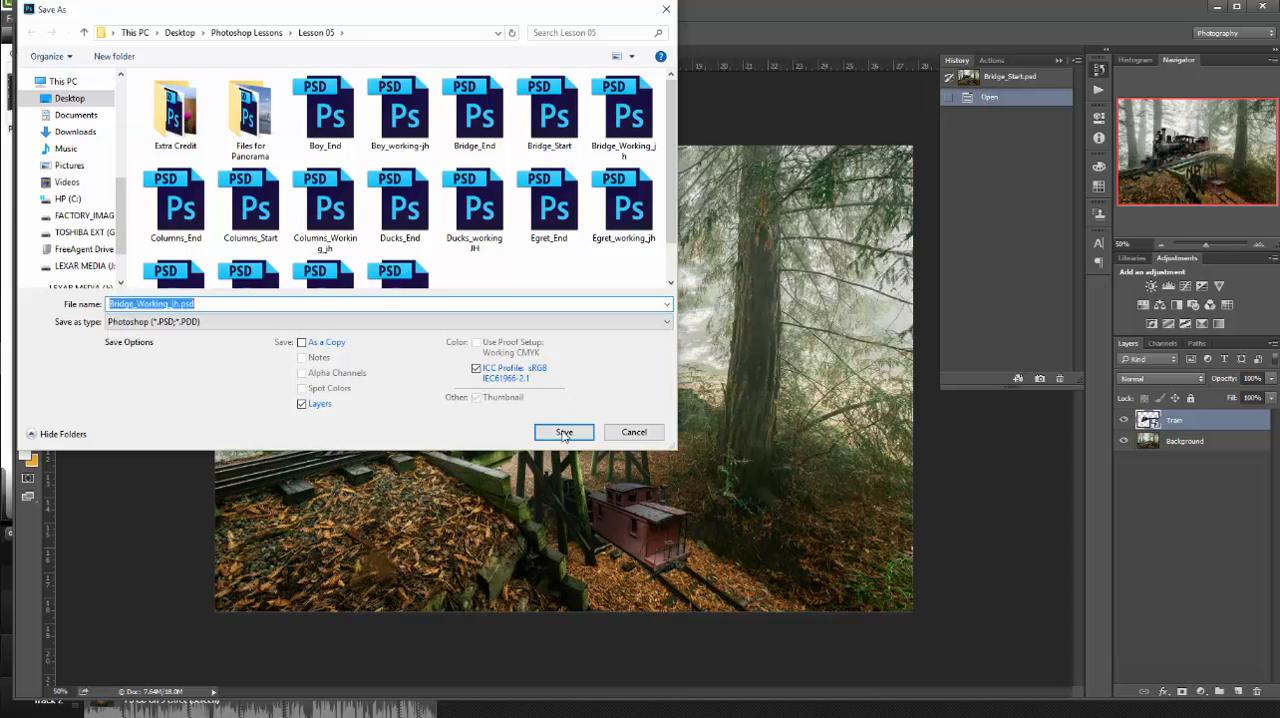
left_click(662, 379)
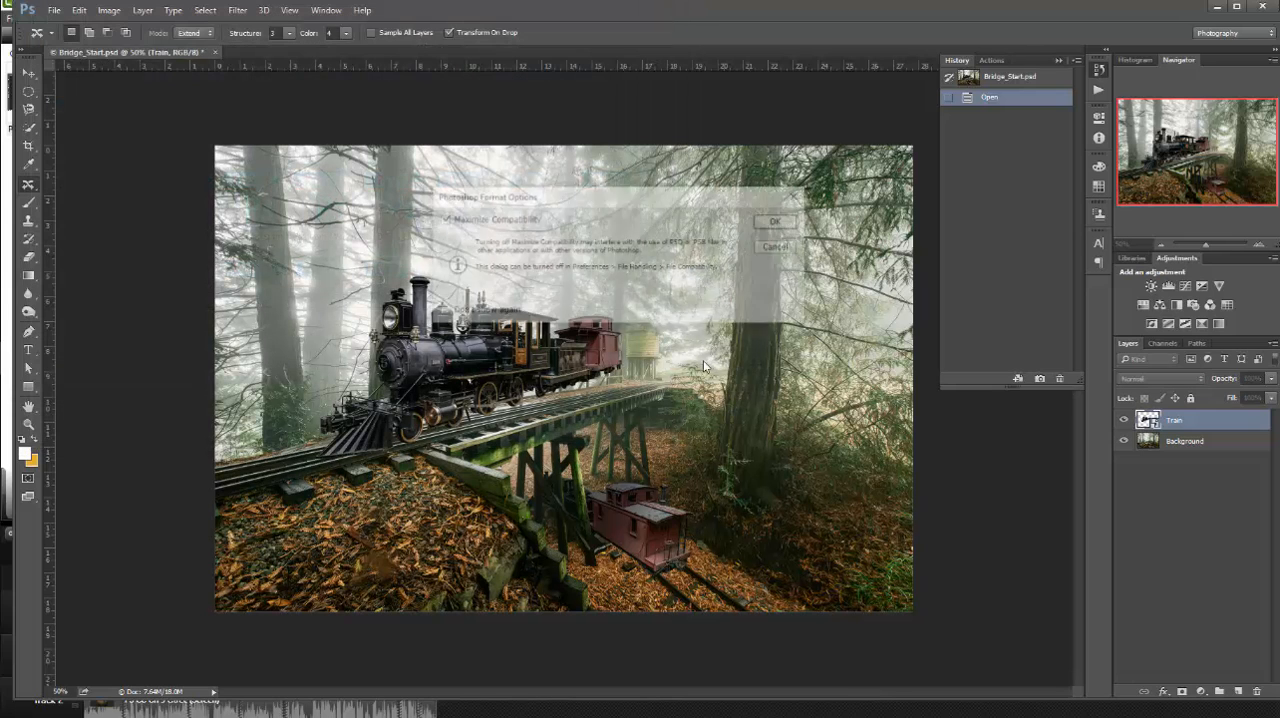
left_click(780, 222)
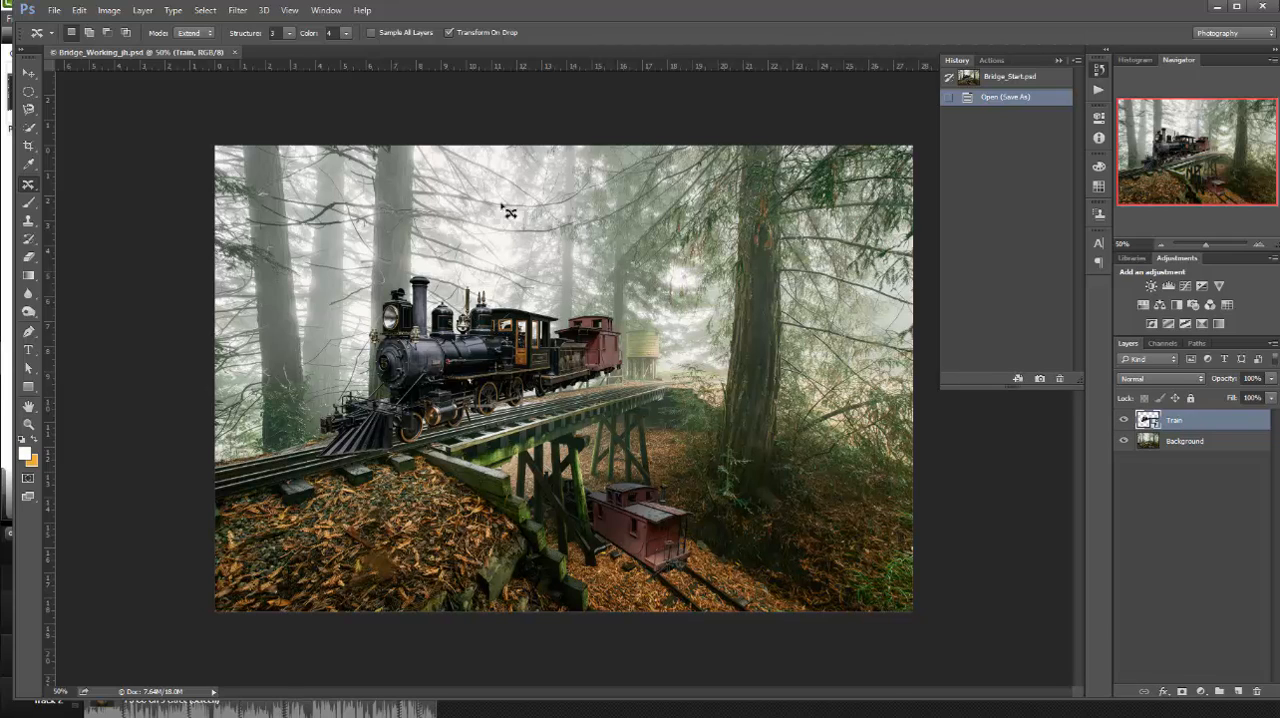
Start Perspective Warp on the Train layer and draw two joined planes, one over the train's side and one over its front
left_click(79, 11)
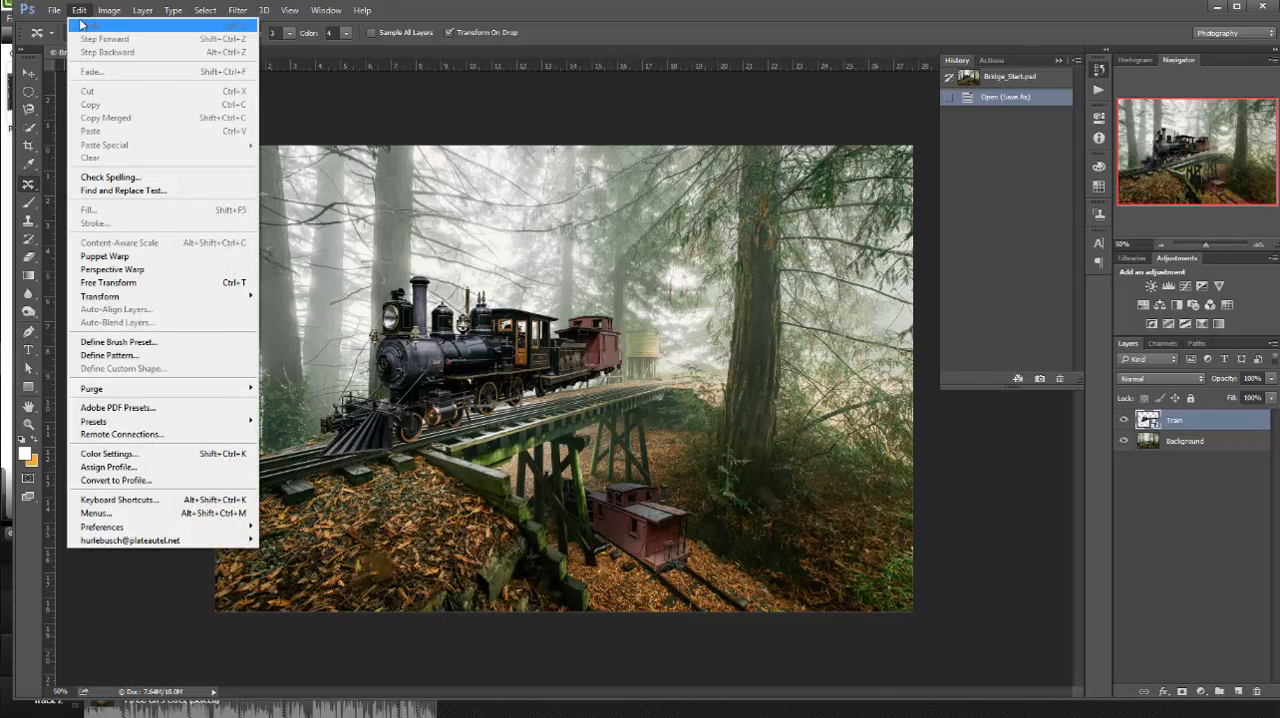
left_click(145, 269)
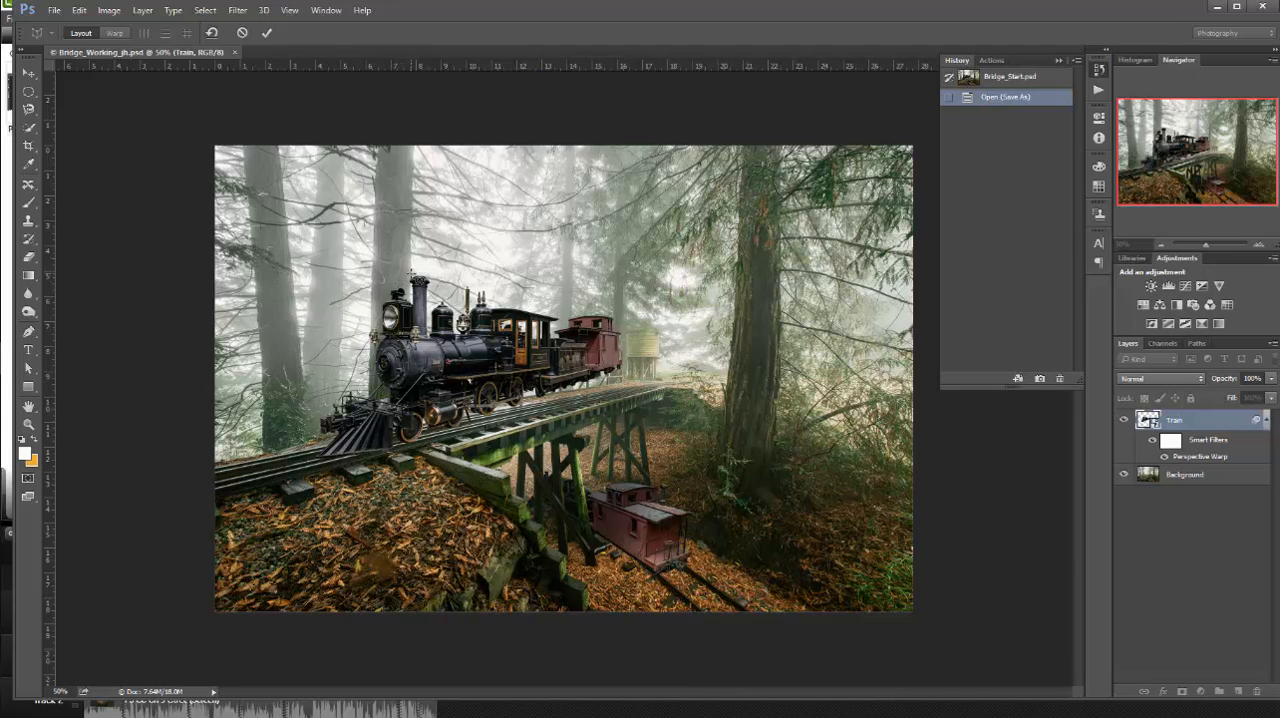
left_click_drag(412, 274, 624, 446)
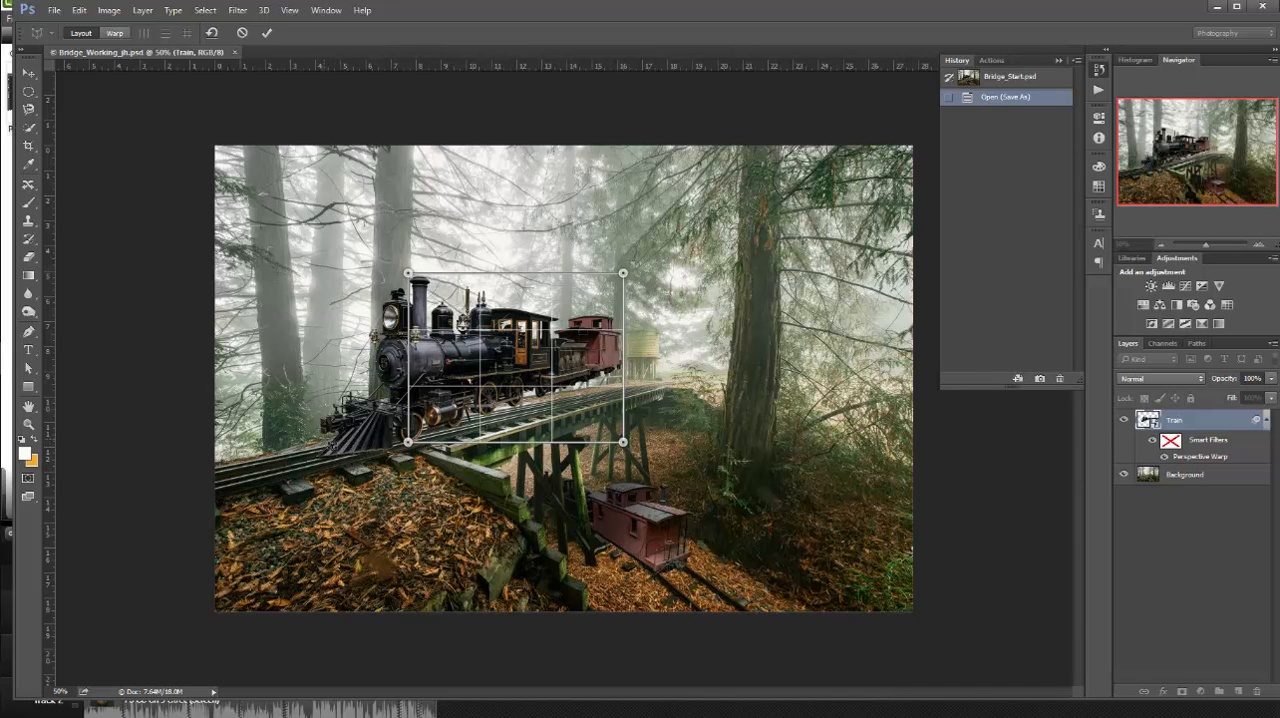
left_click_drag(324, 440, 407, 272)
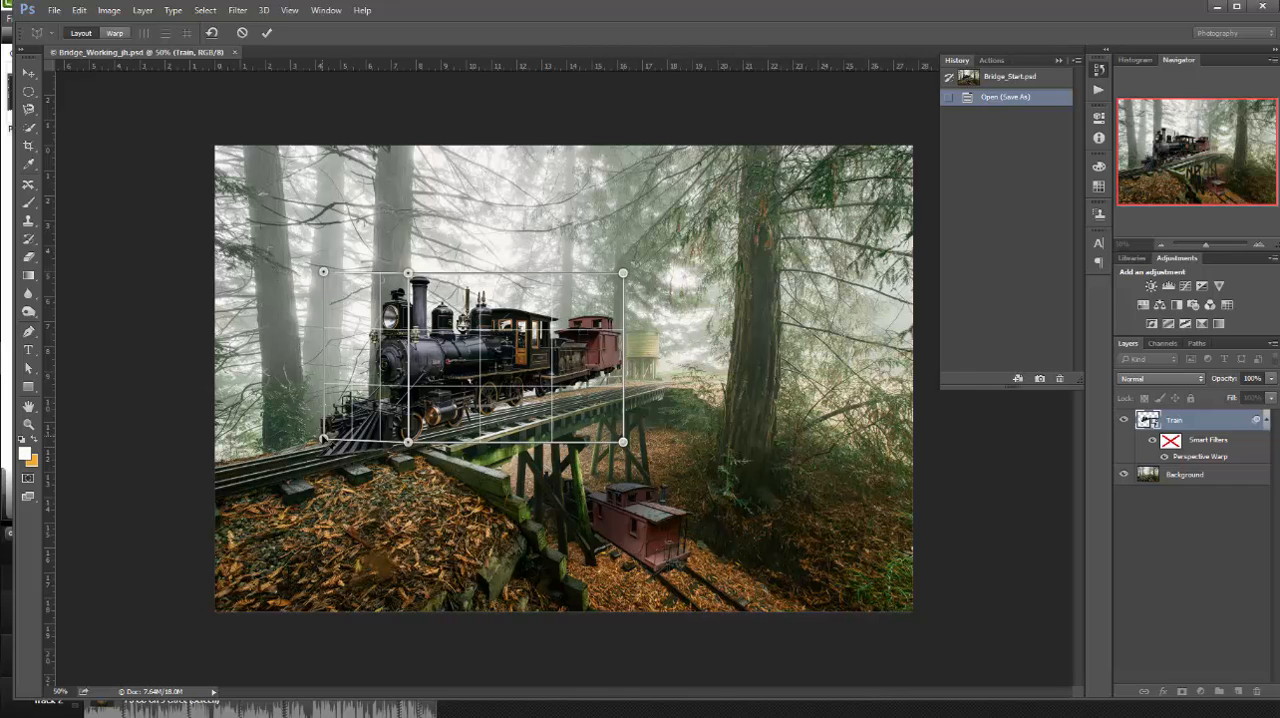
Fit the outer corners of both perspective planes to the front of the engine and the end of the red caboose
left_click_drag(323, 438, 336, 418)
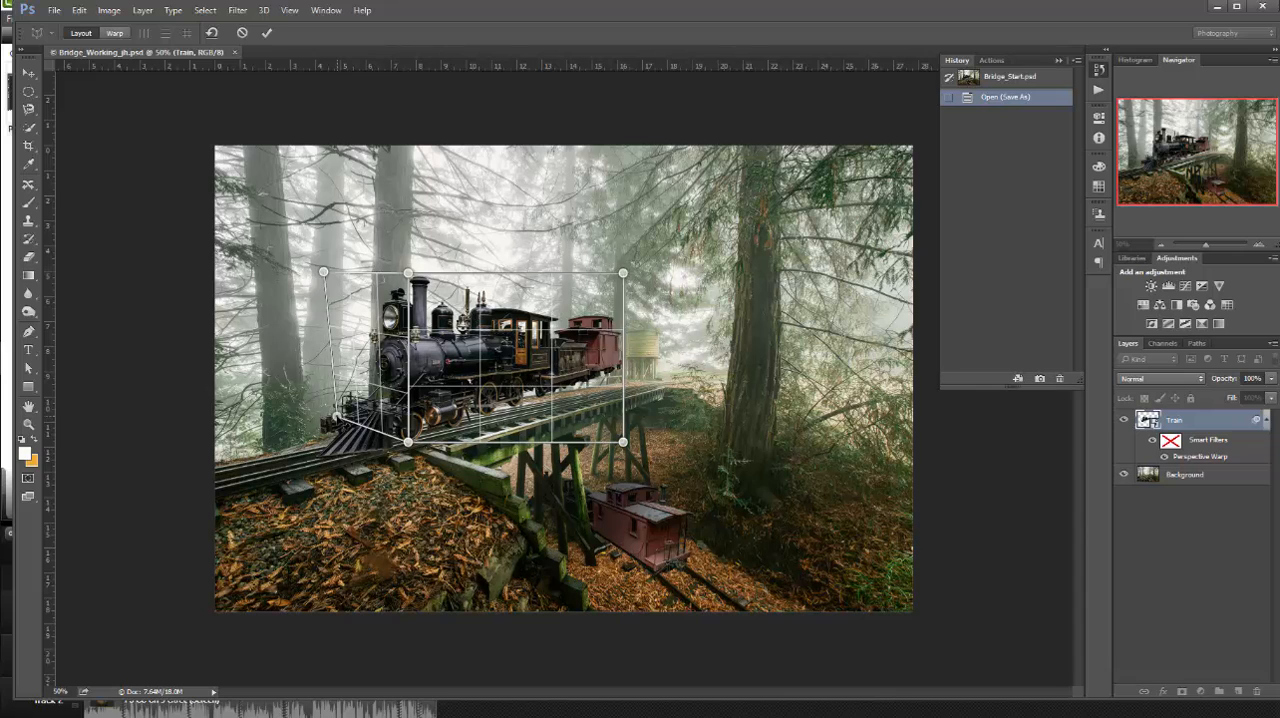
left_click_drag(325, 273, 350, 286)
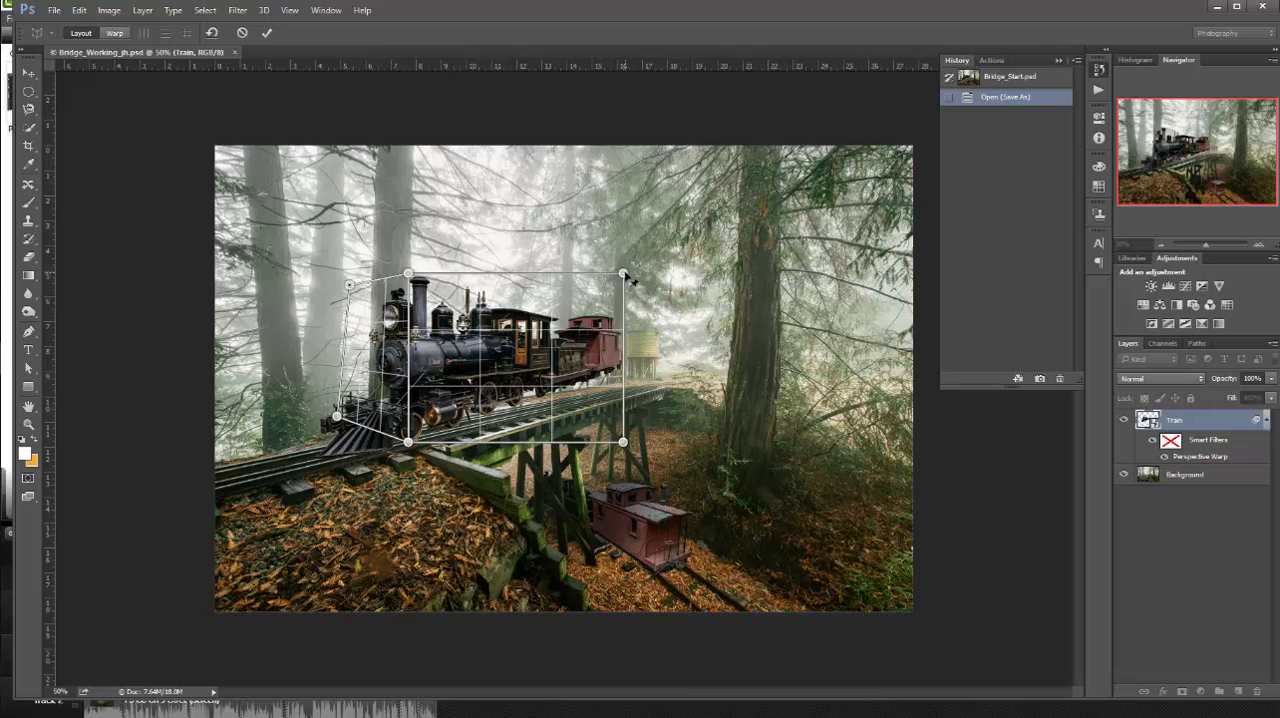
left_click_drag(622, 273, 621, 318)
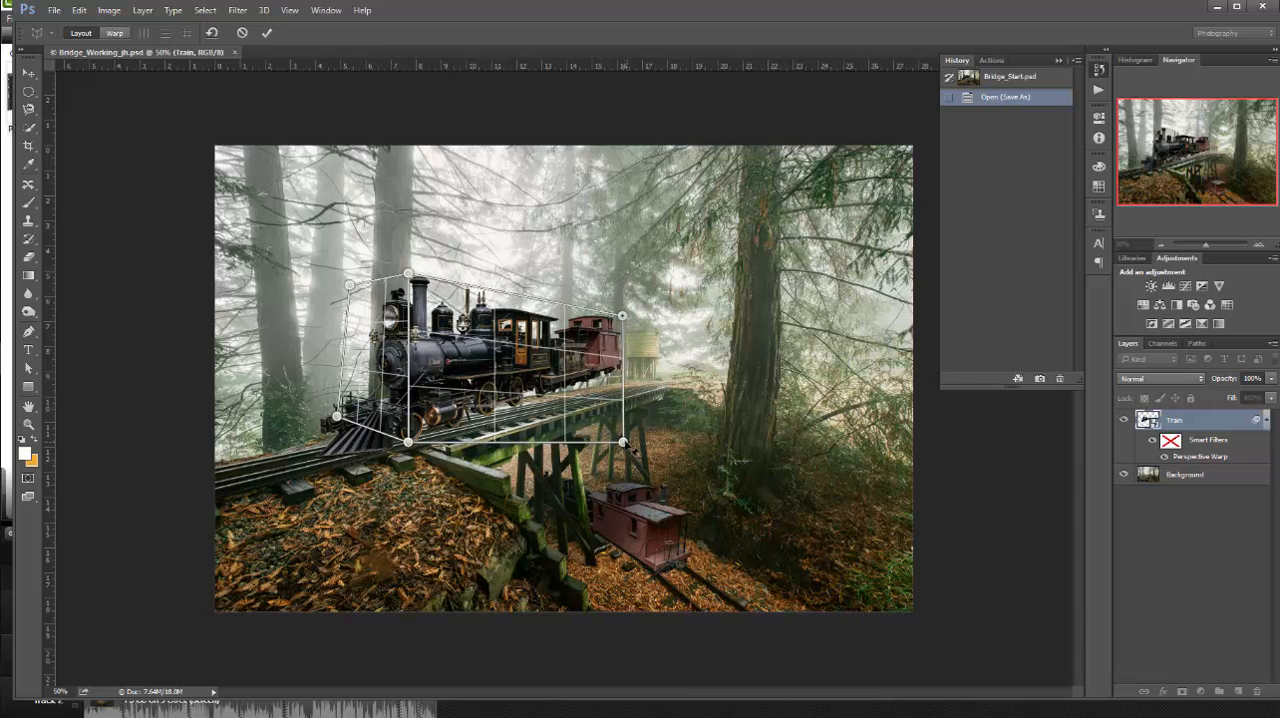
left_click_drag(628, 448, 627, 373)
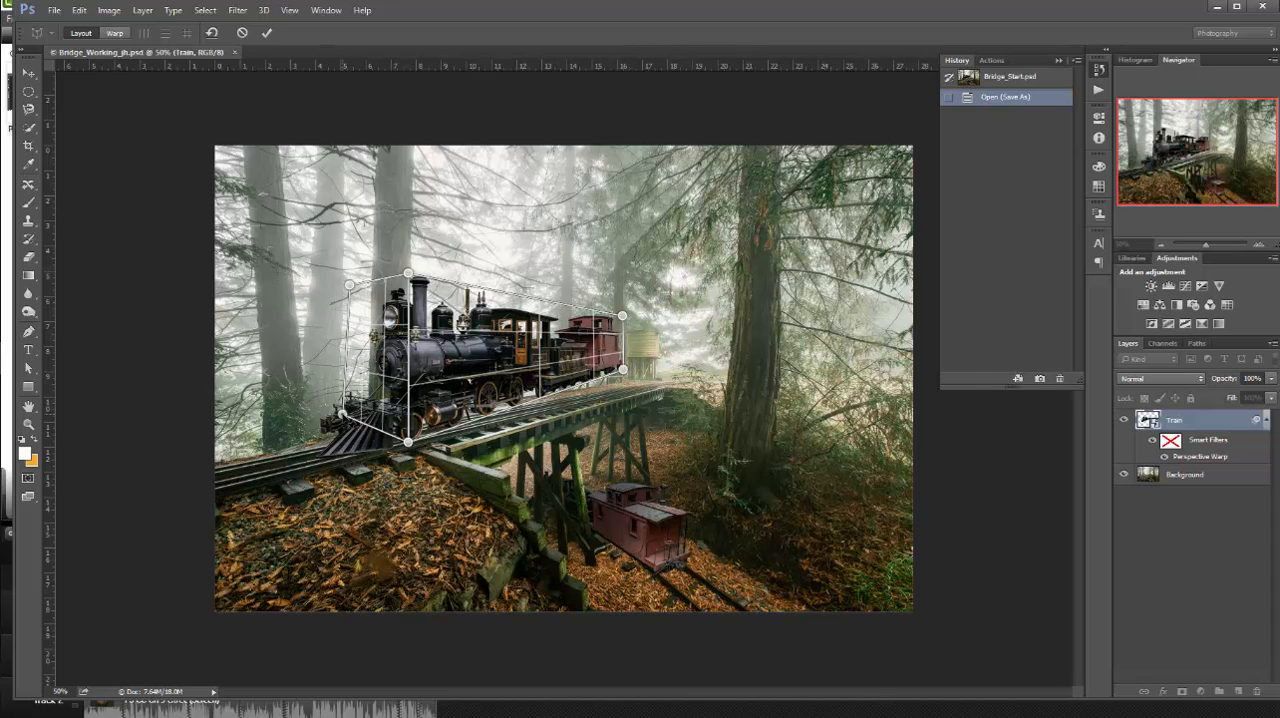
left_click_drag(341, 414, 349, 414)
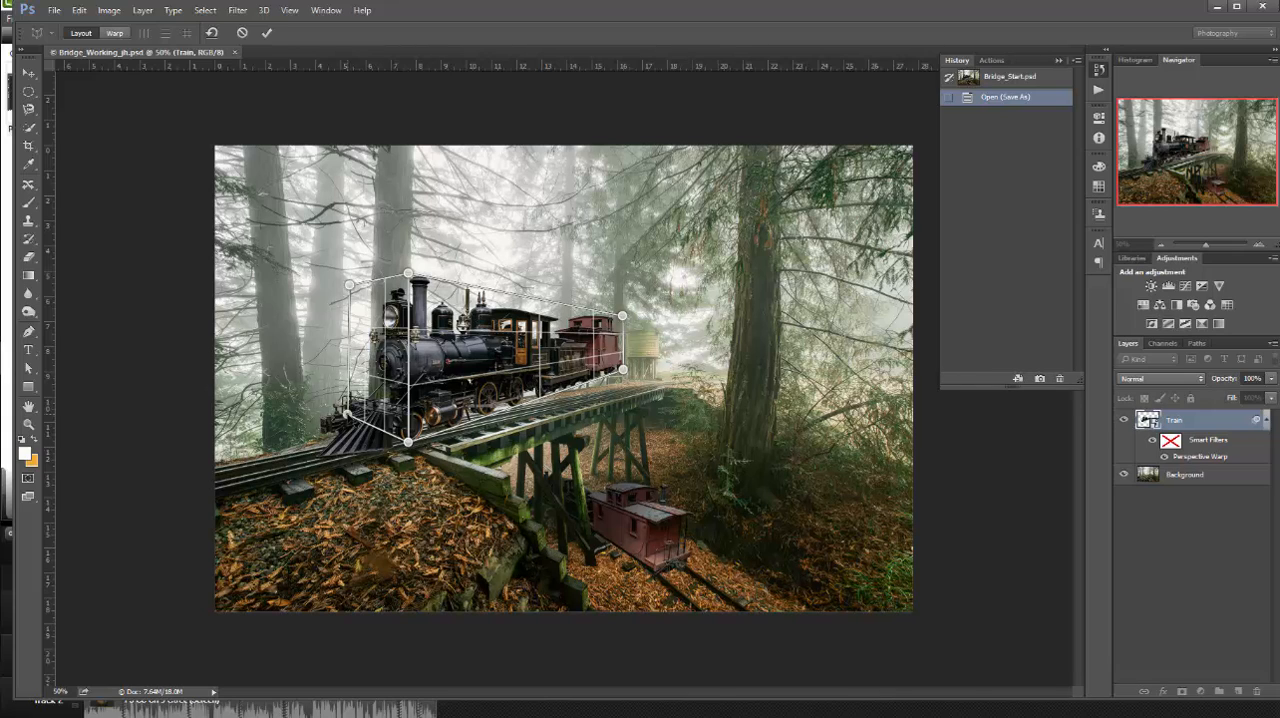
Switch Perspective Warp to warp mode, straighten the near-vertical edges, and lower the caboose-end corners so the train sits on the bridge track
left_click(115, 34)
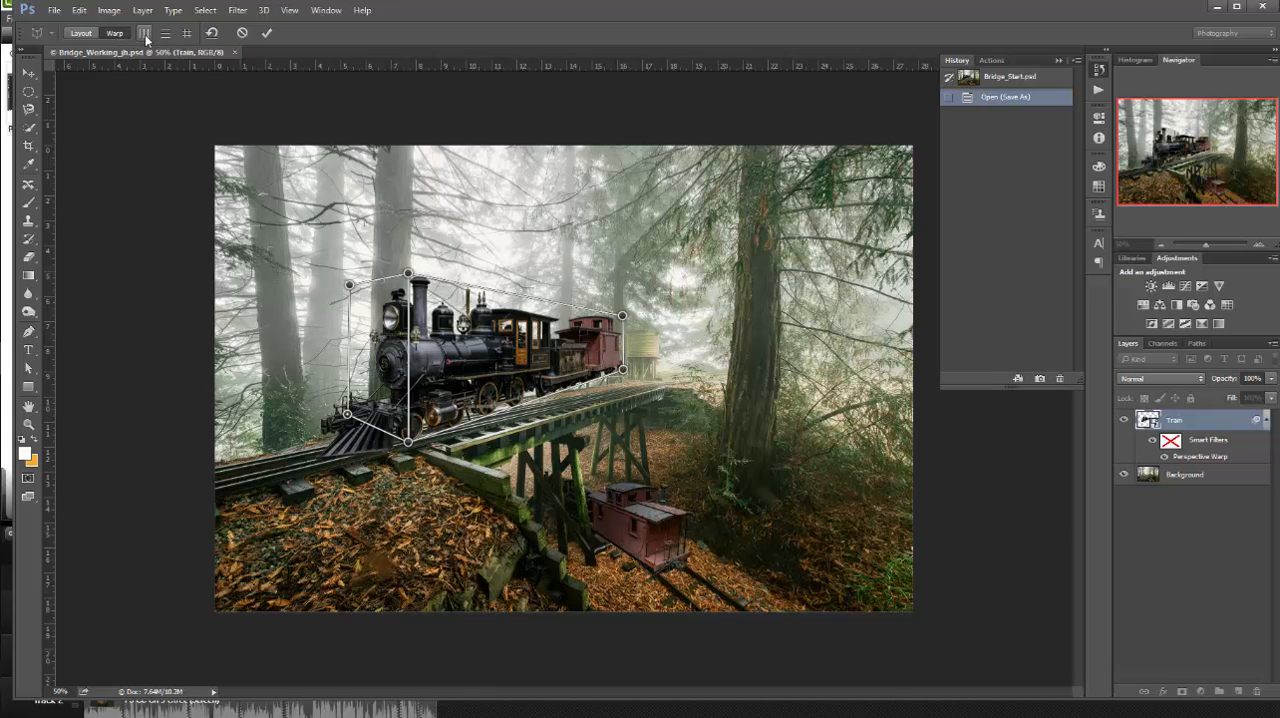
left_click(144, 33)
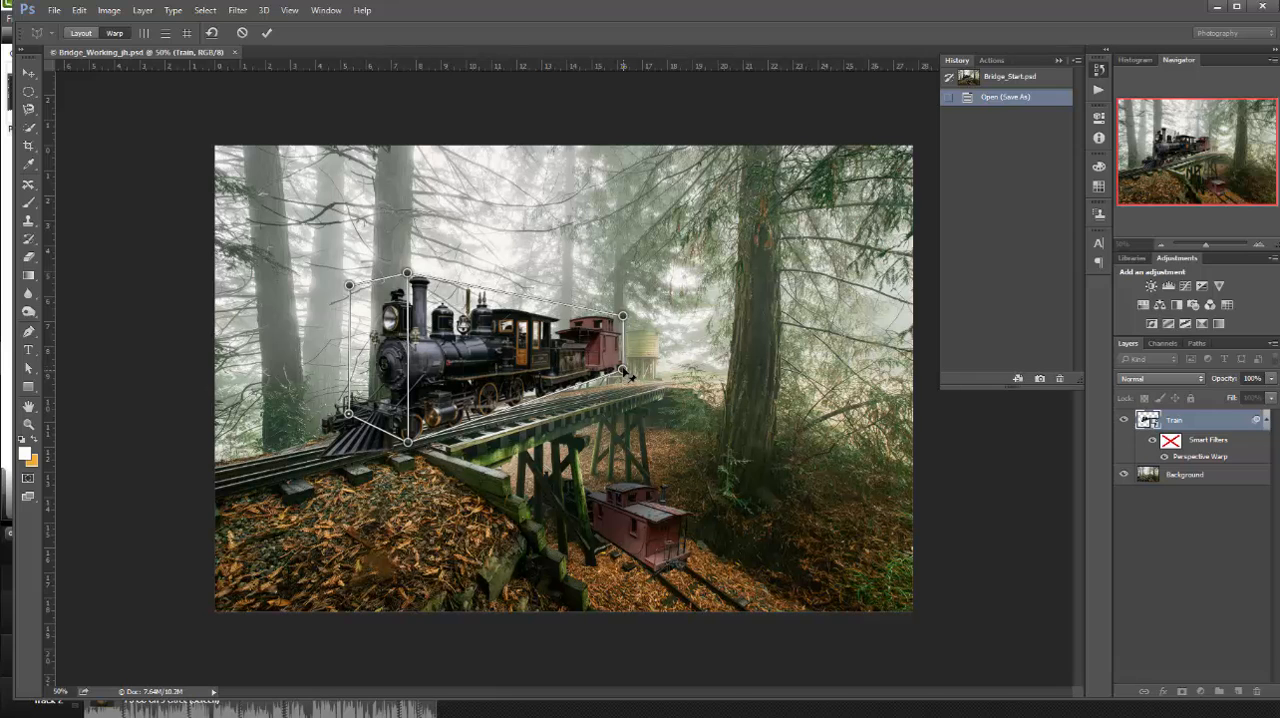
left_click_drag(623, 368, 631, 397)
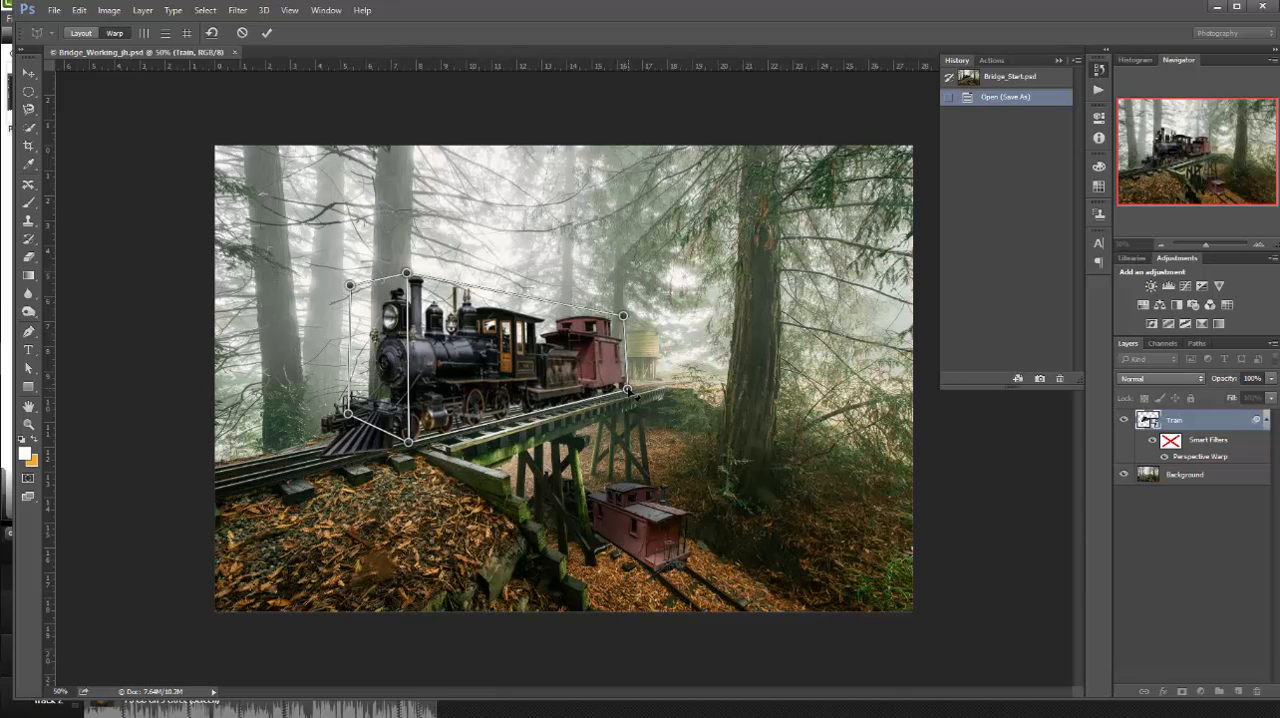
left_click_drag(630, 323, 638, 351)
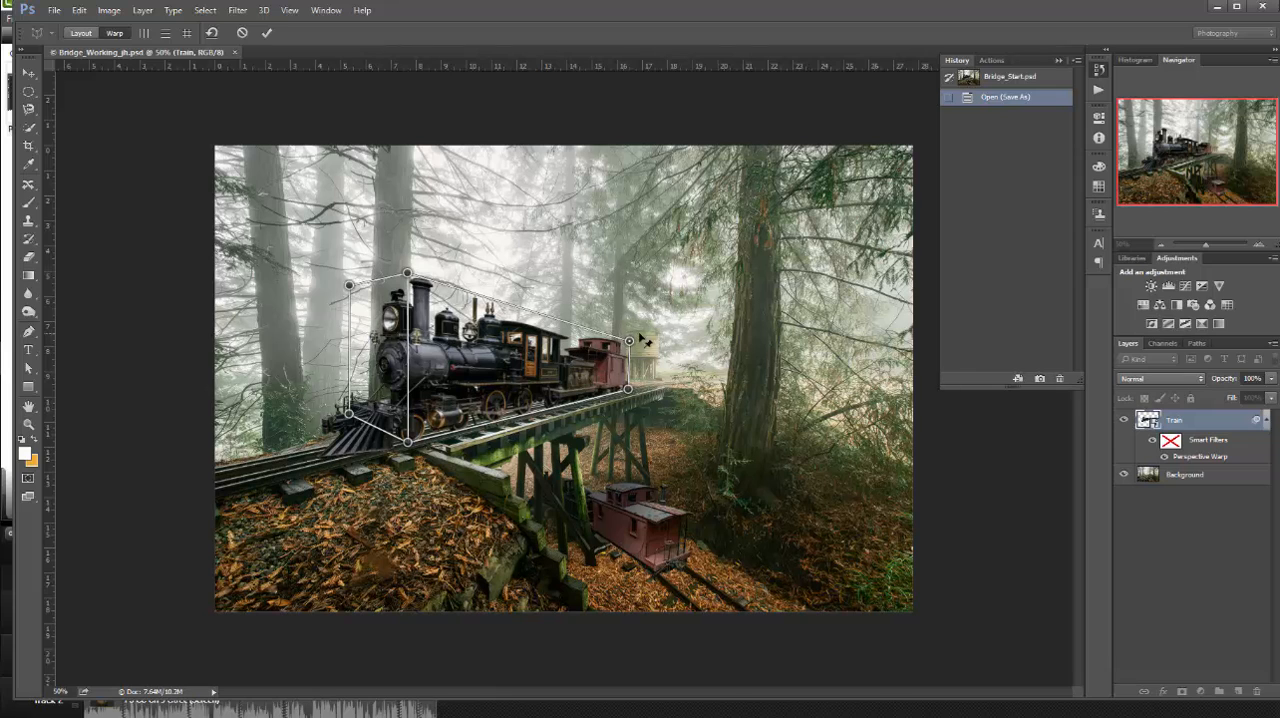
left_click_drag(628, 390, 636, 388)
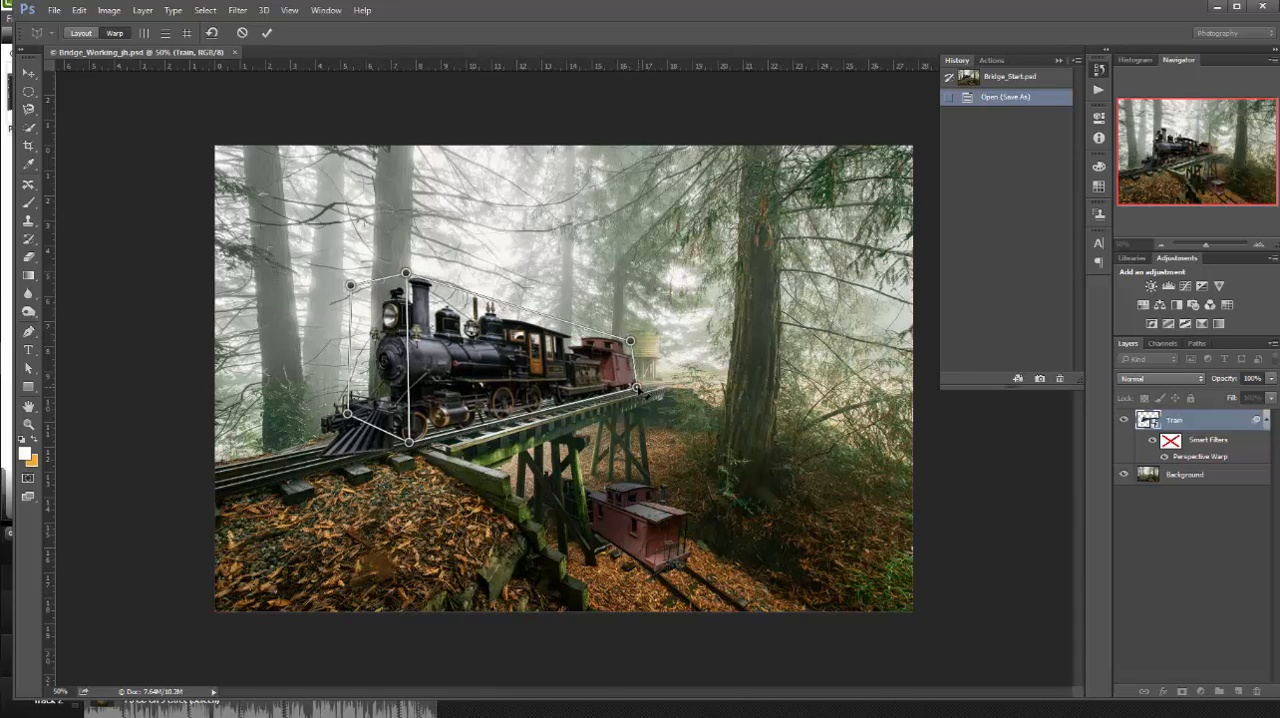
left_click_drag(639, 344, 644, 354)
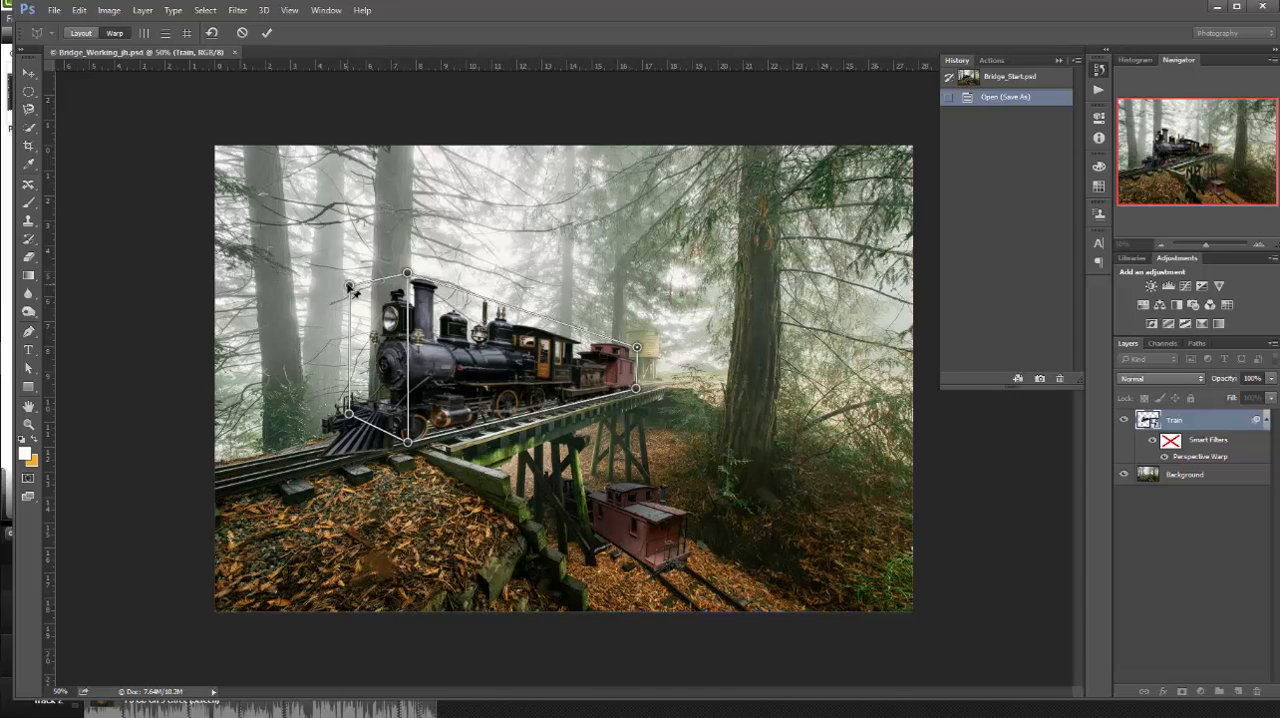
Fine-tune the outer upper and lower corners of the front plane inward at the engine's nose, and commit the perspective warp
left_click_drag(354, 291, 364, 295)
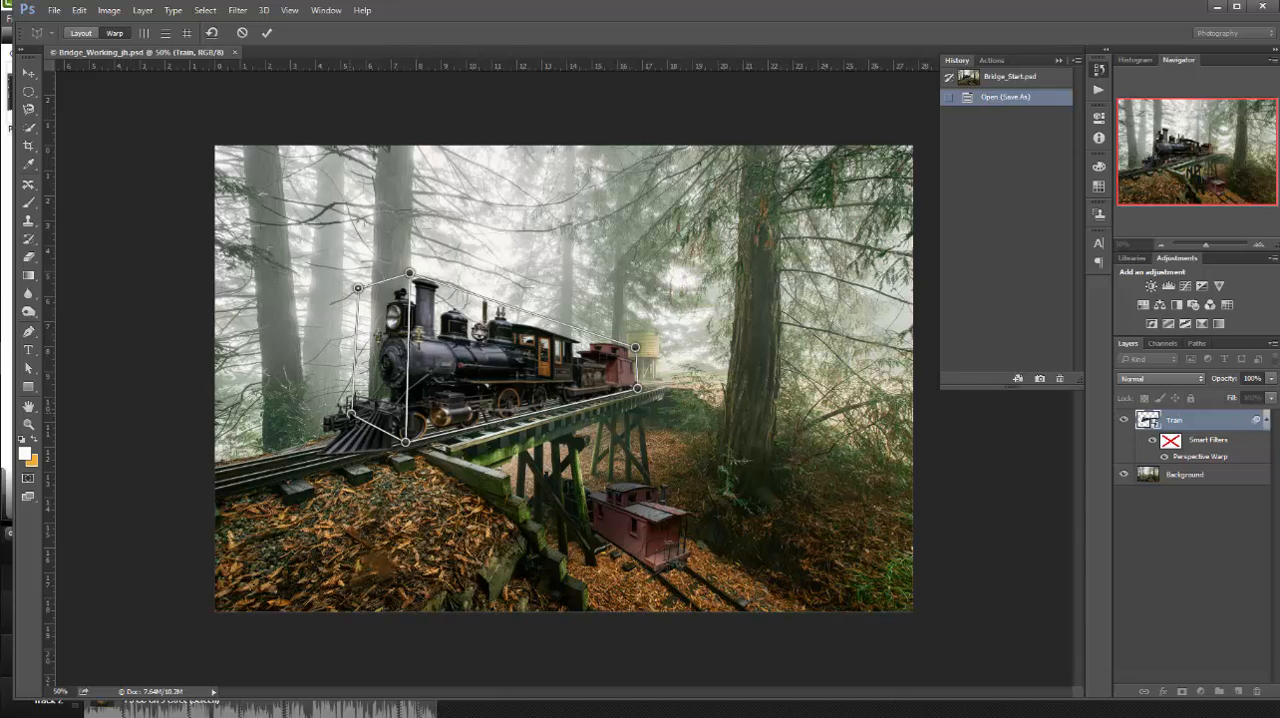
left_click_drag(353, 416, 354, 420)
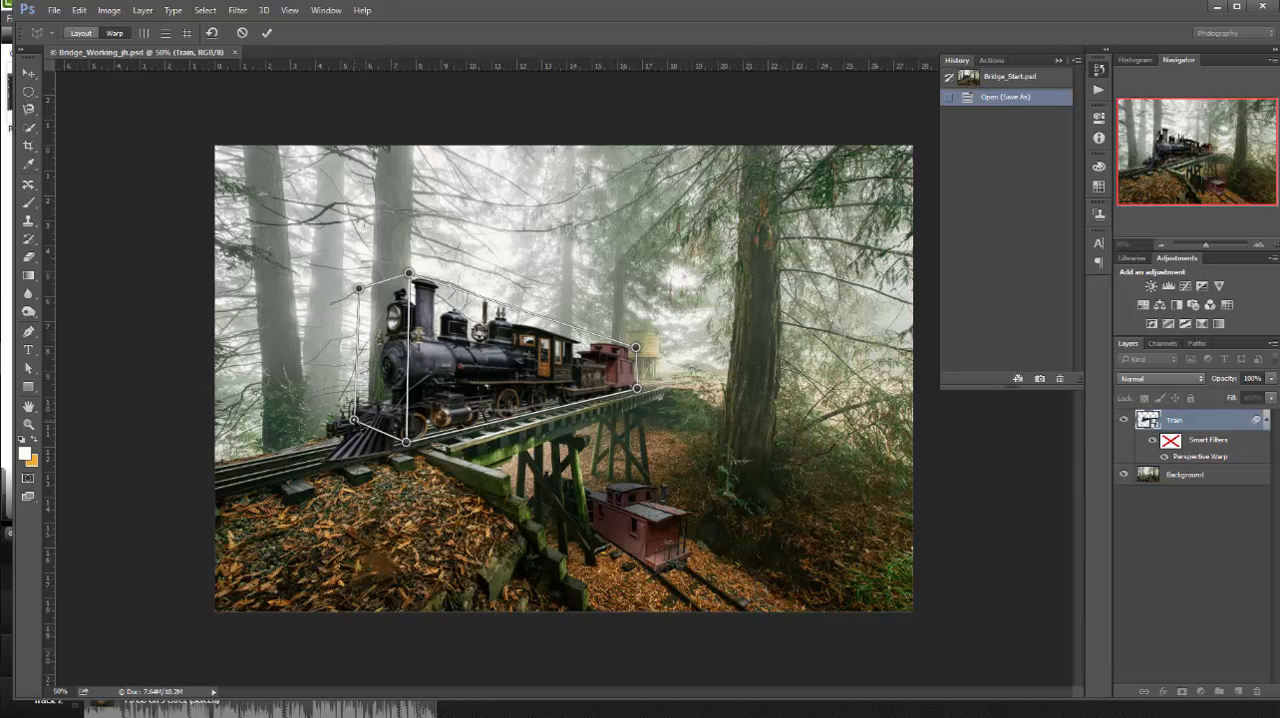
left_click_drag(358, 288, 355, 285)
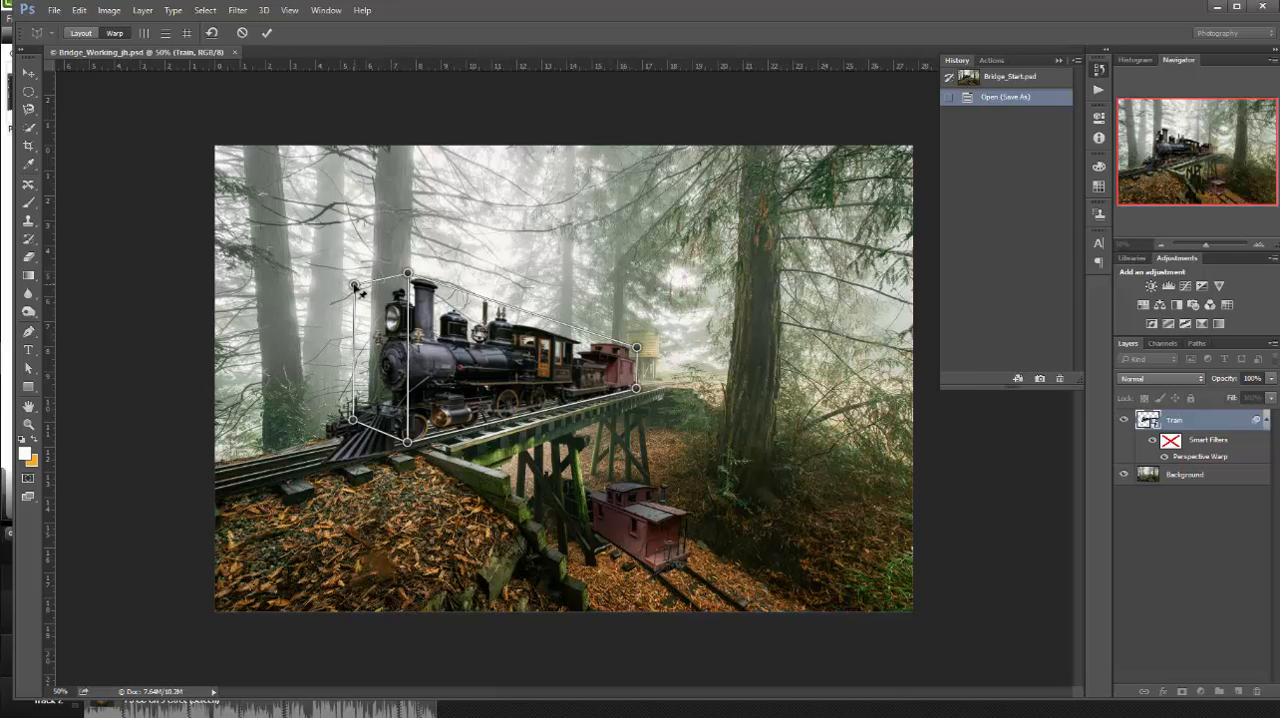
left_click(266, 35)
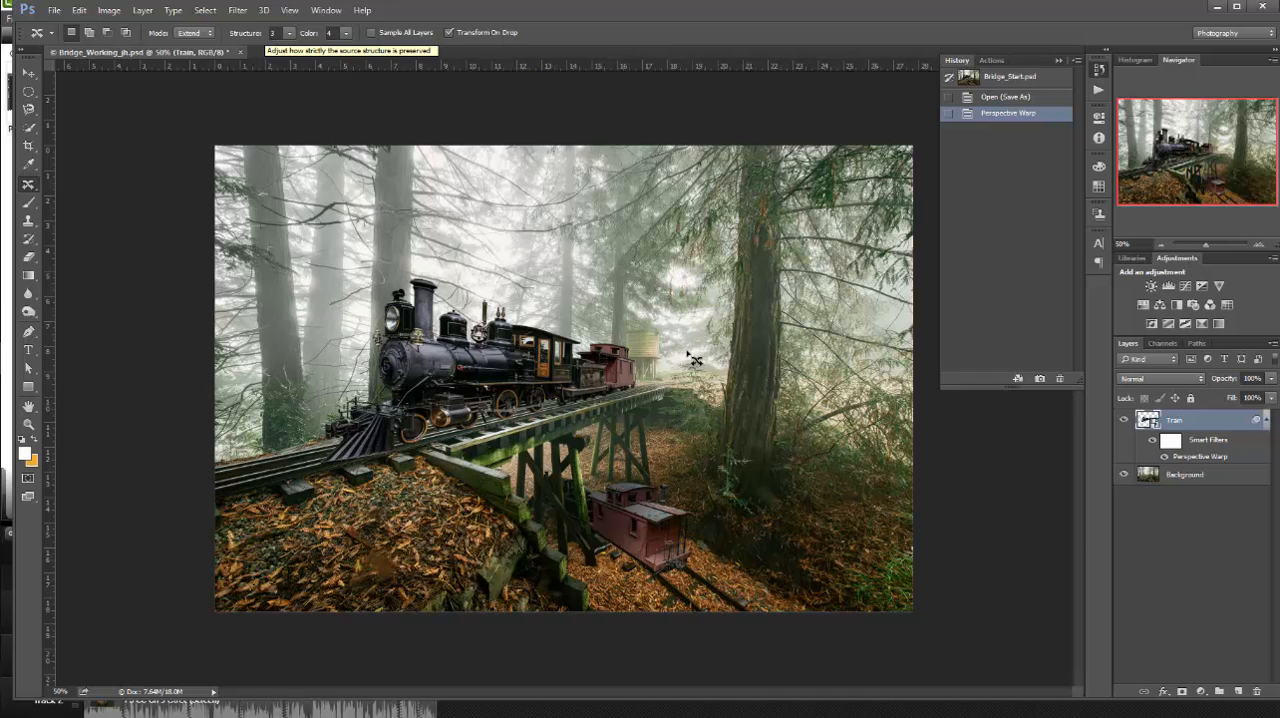
Toggle the Train layer's smart filters off and on, and re-edit its Perspective Warp by nudging the caboose's upper corner slightly inward
left_click(1151, 441)
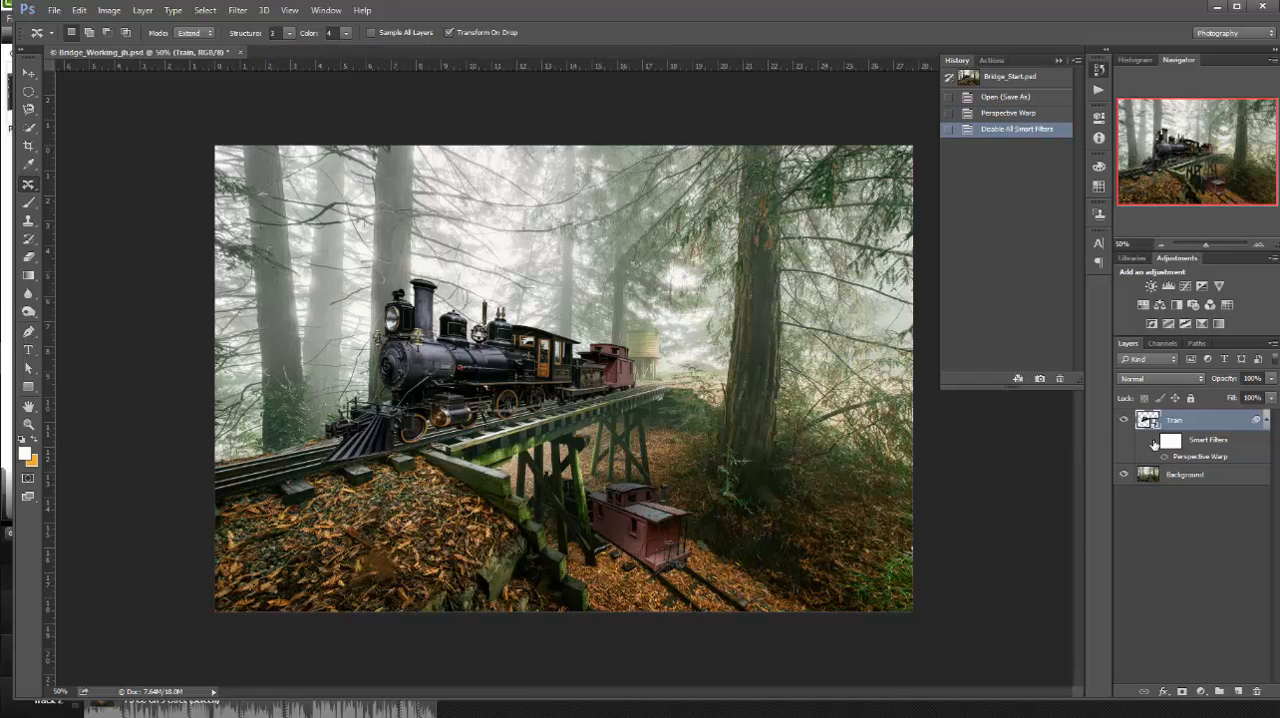
left_click(1153, 442)
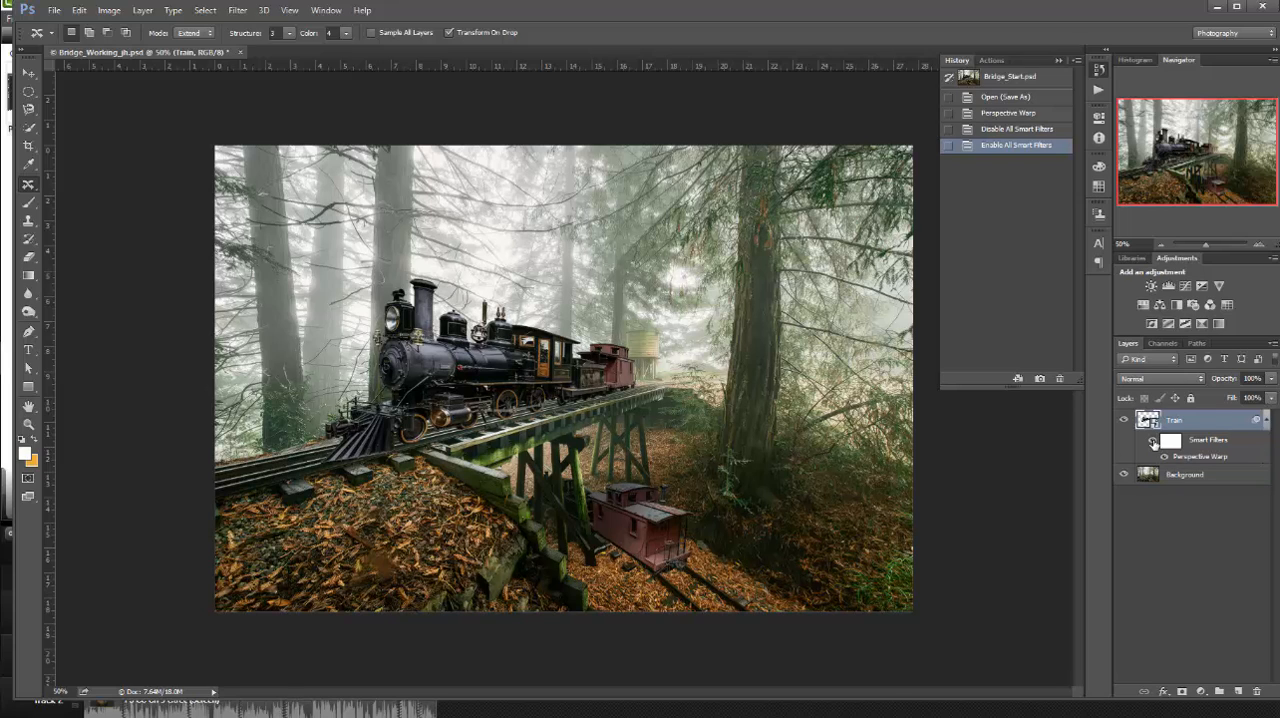
double_click(1206, 457)
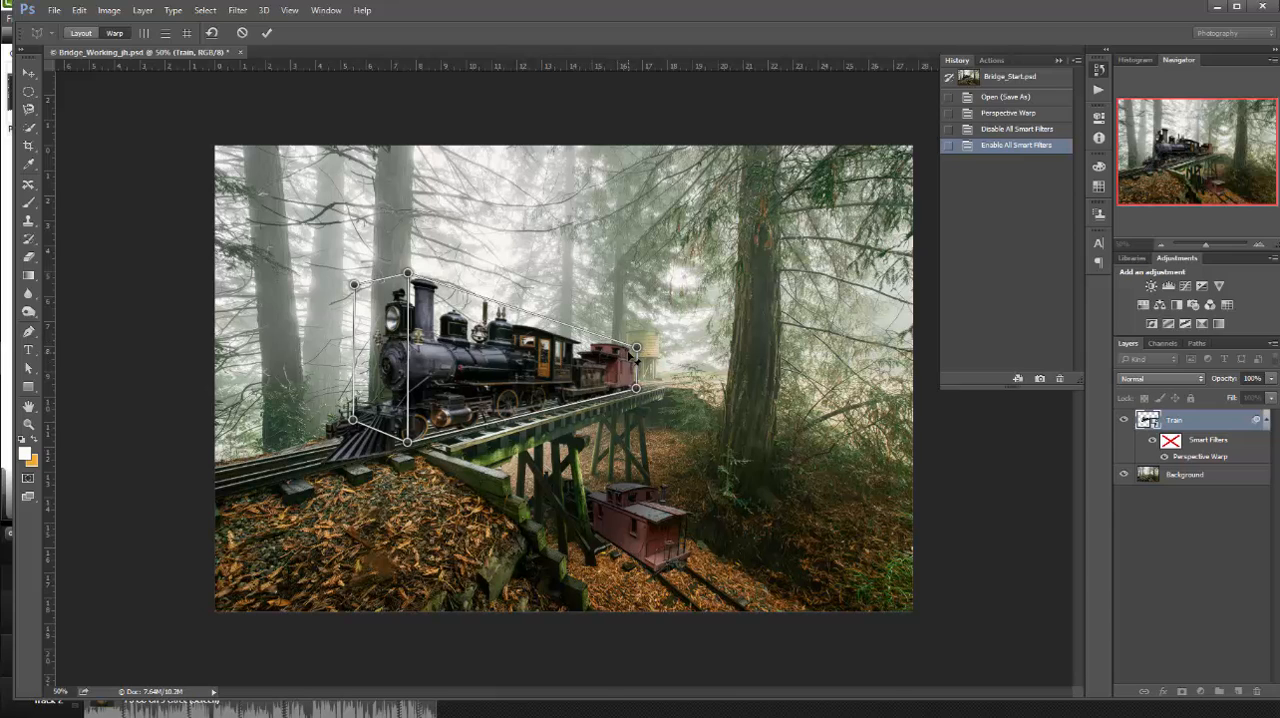
left_click_drag(636, 349, 634, 350)
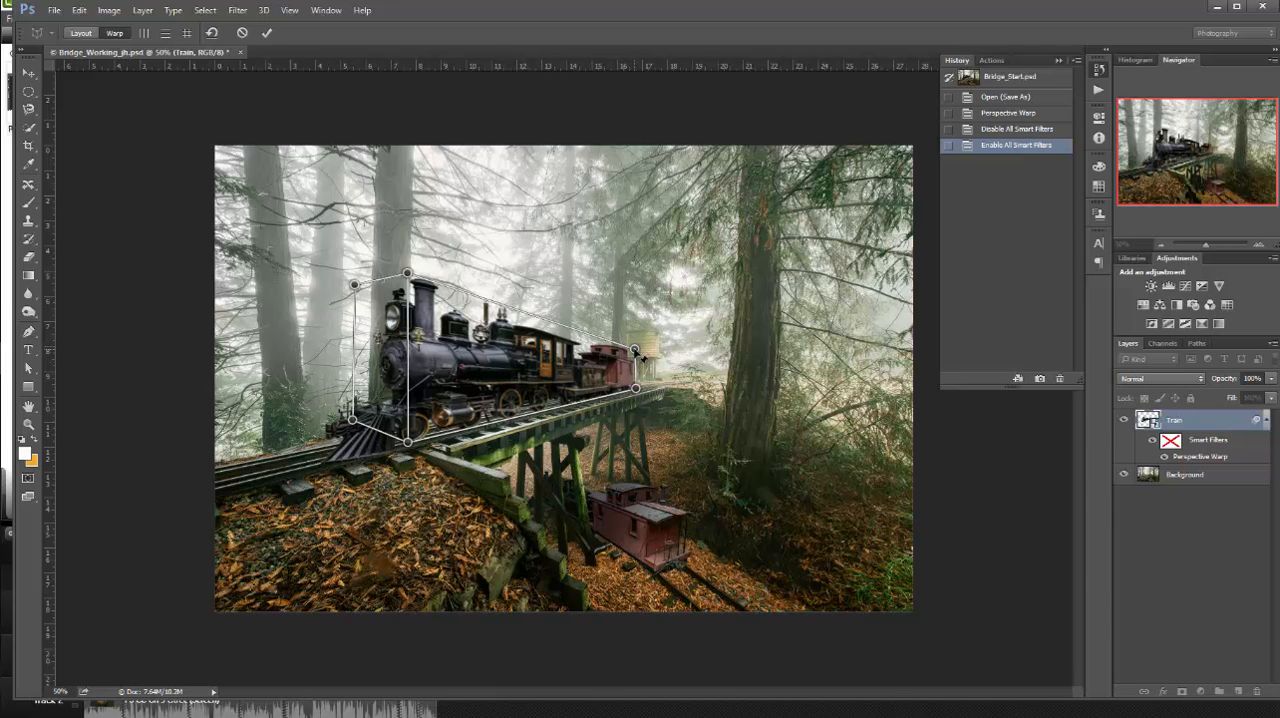
left_click(268, 34)
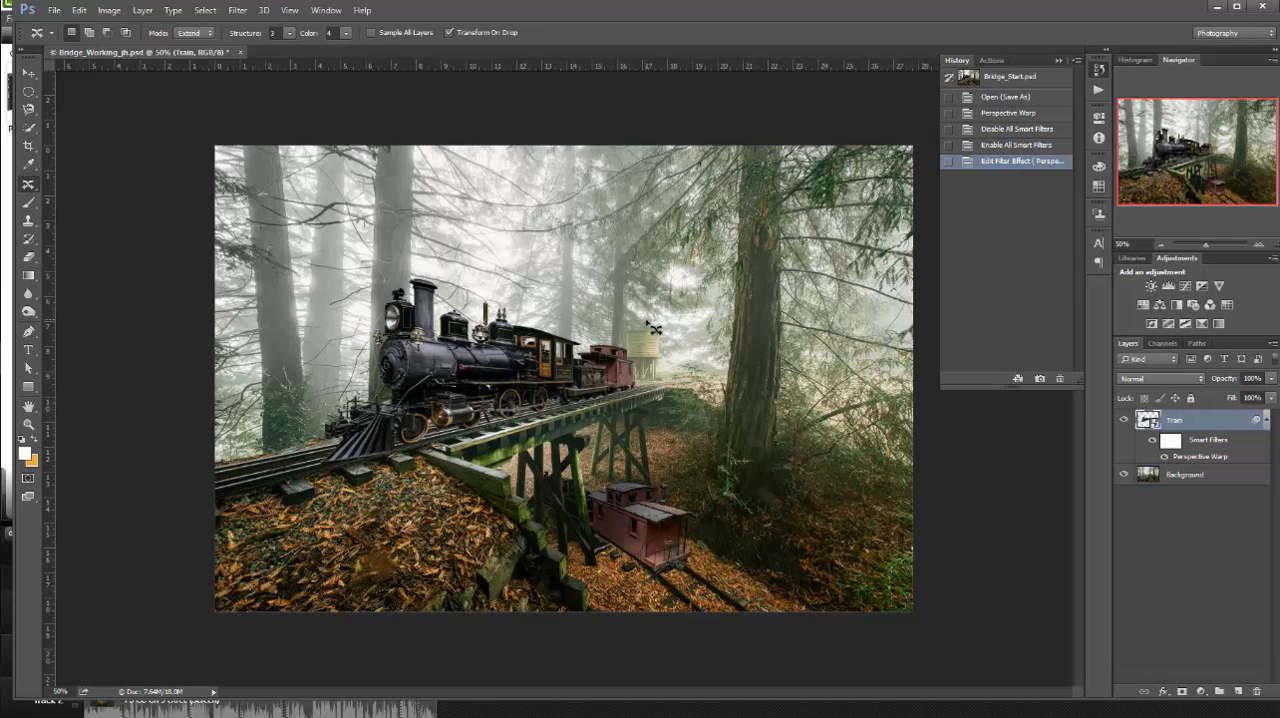
Save the working PSD and save a JPEG copy named Bridge_Working_jh in the Lesson 05 folder
left_click(54, 10)
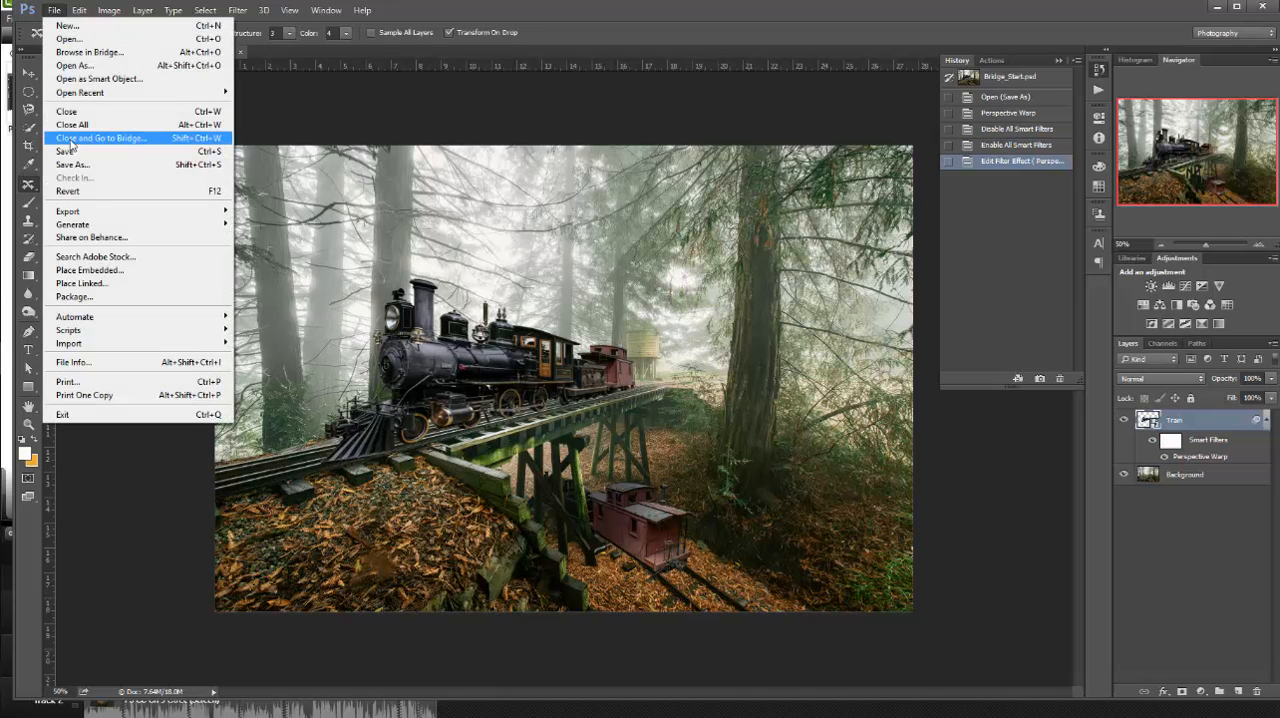
left_click(71, 151)
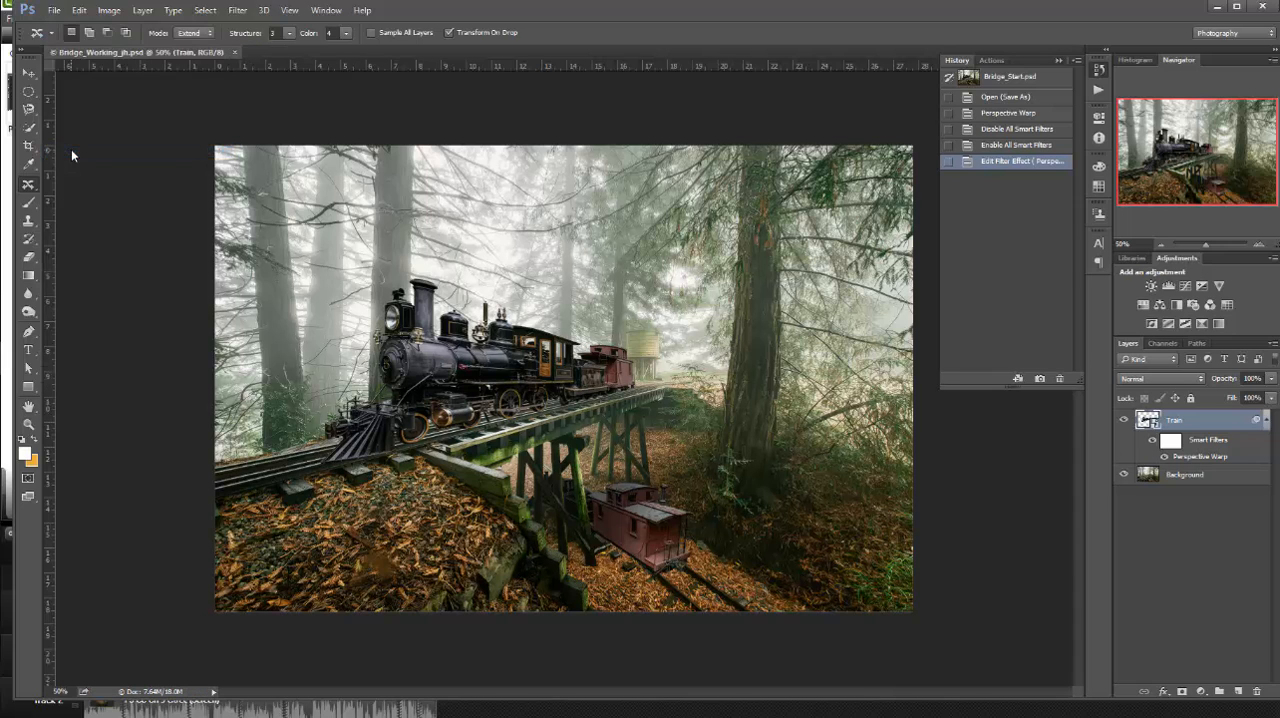
left_click(54, 10)
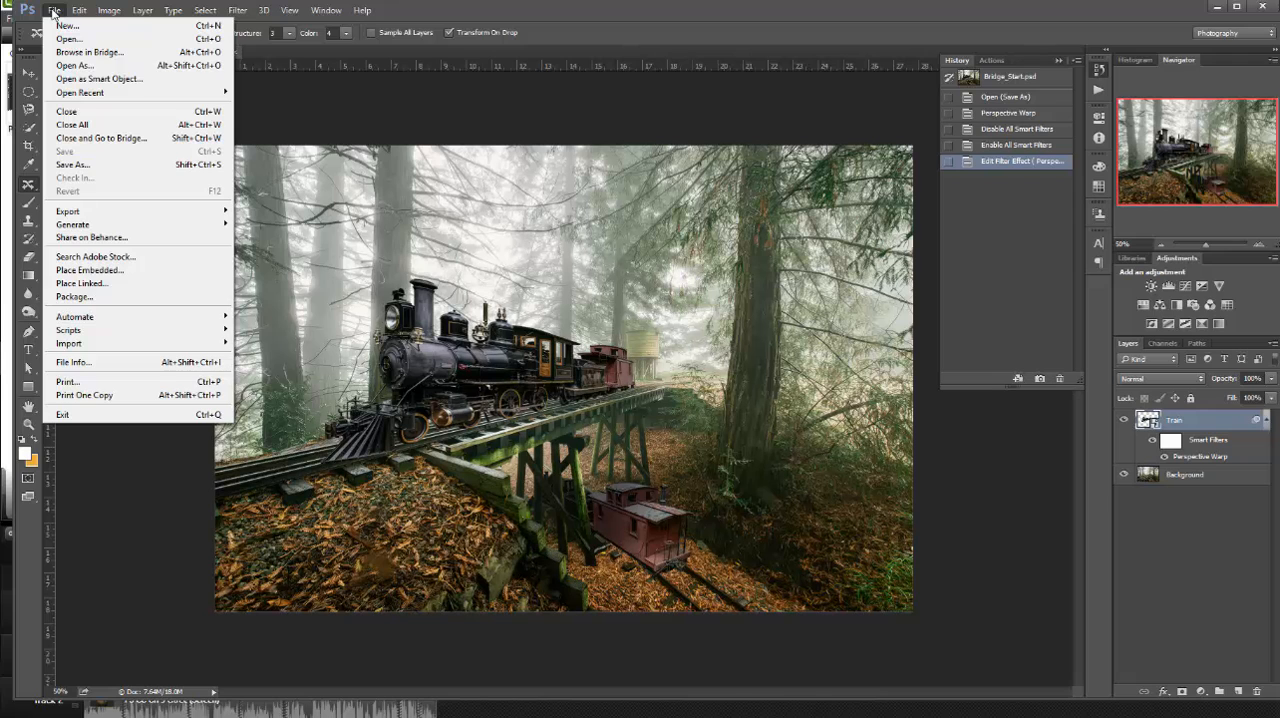
left_click(80, 165)
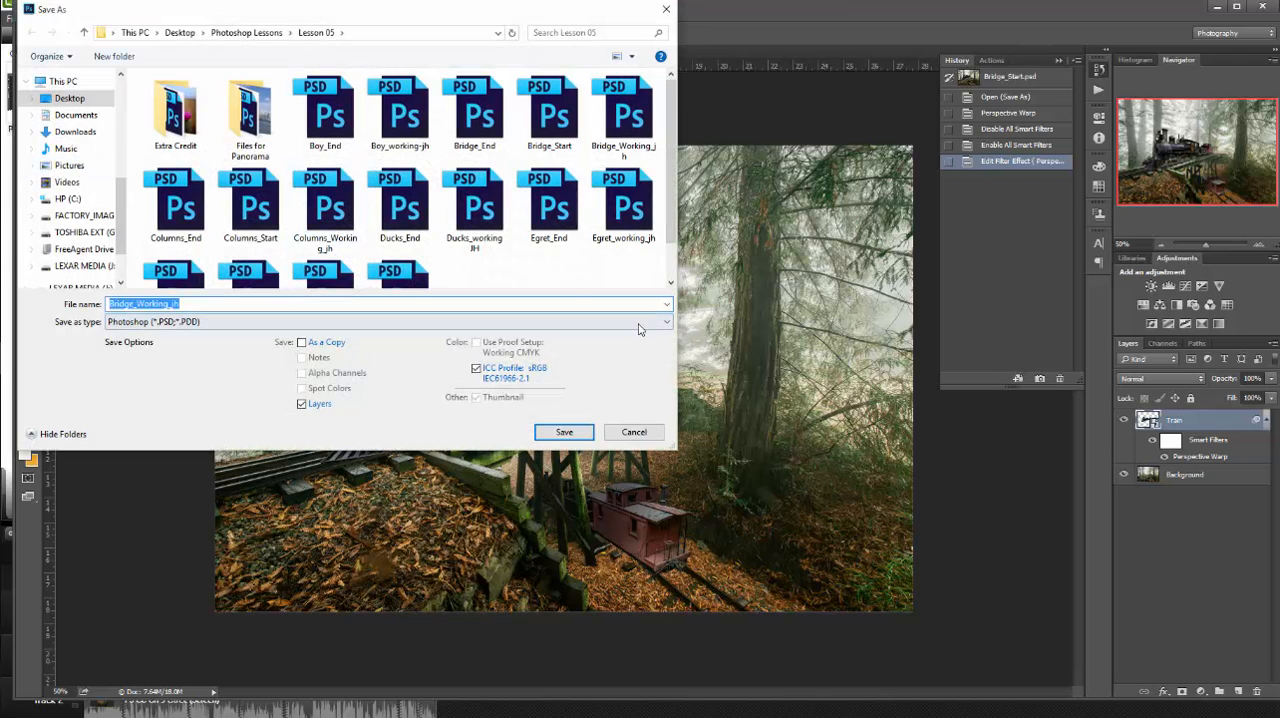
left_click(663, 322)
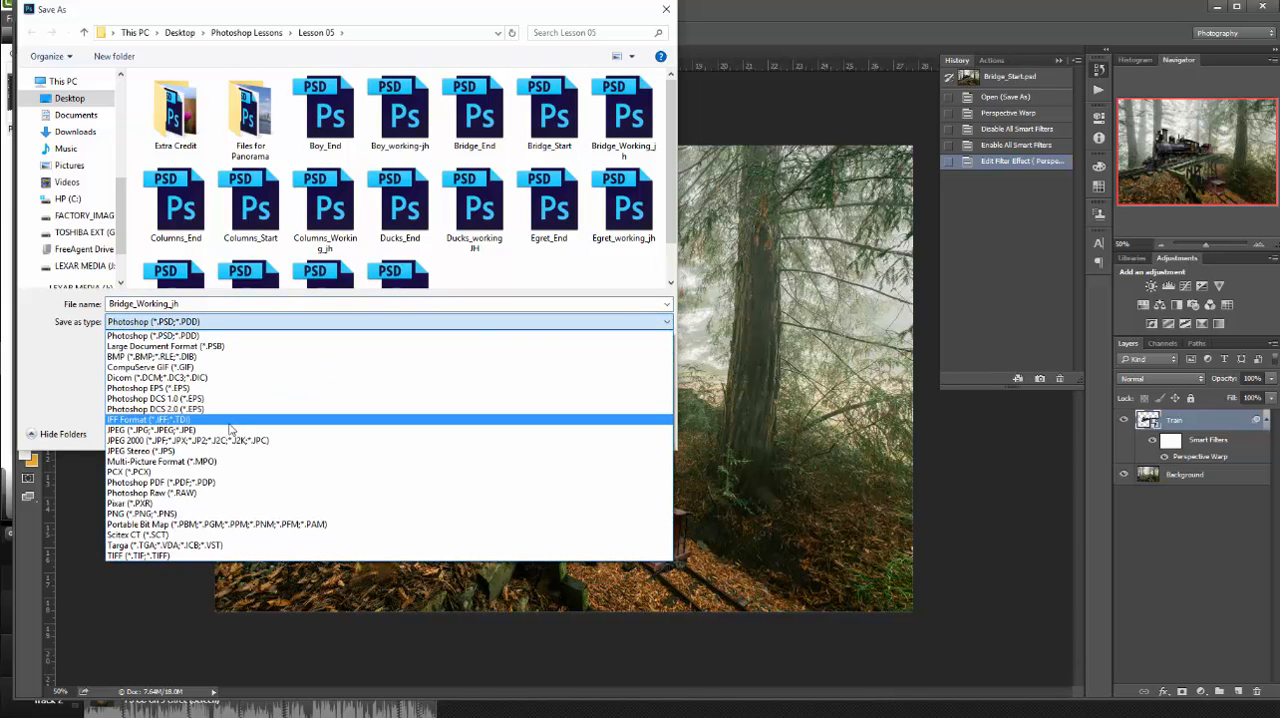
left_click(323, 430)
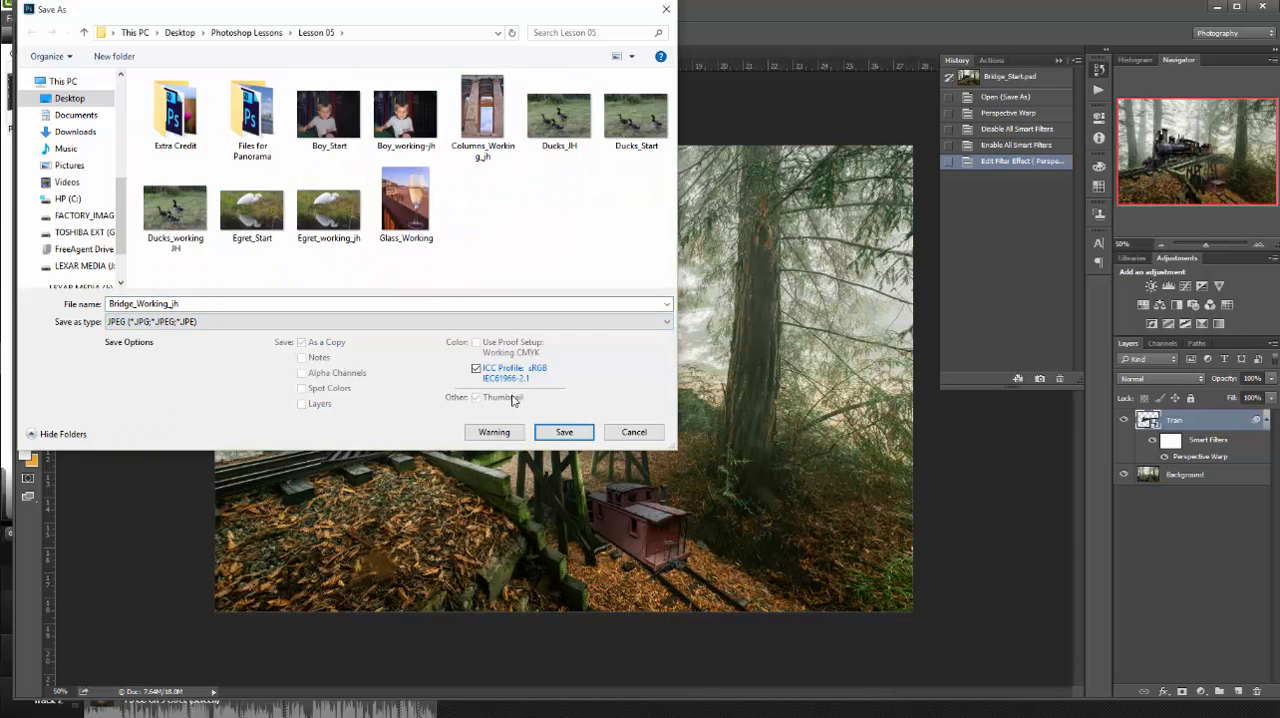
left_click(566, 434)
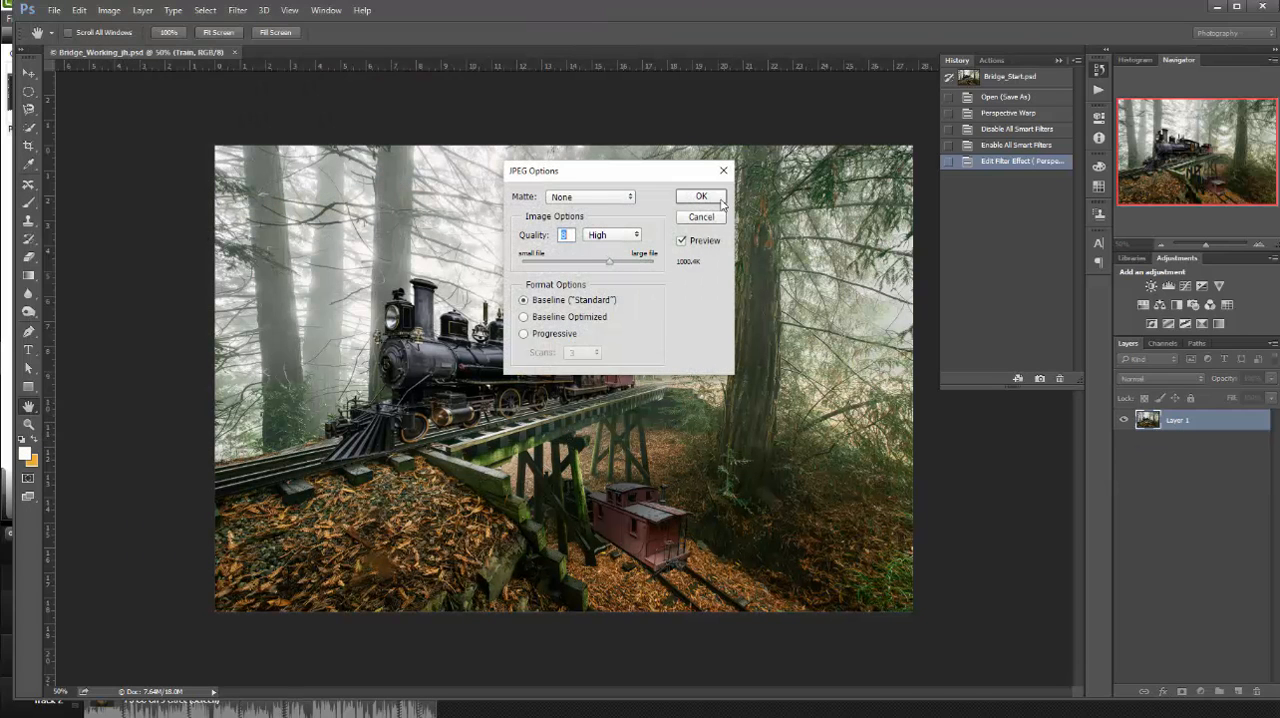